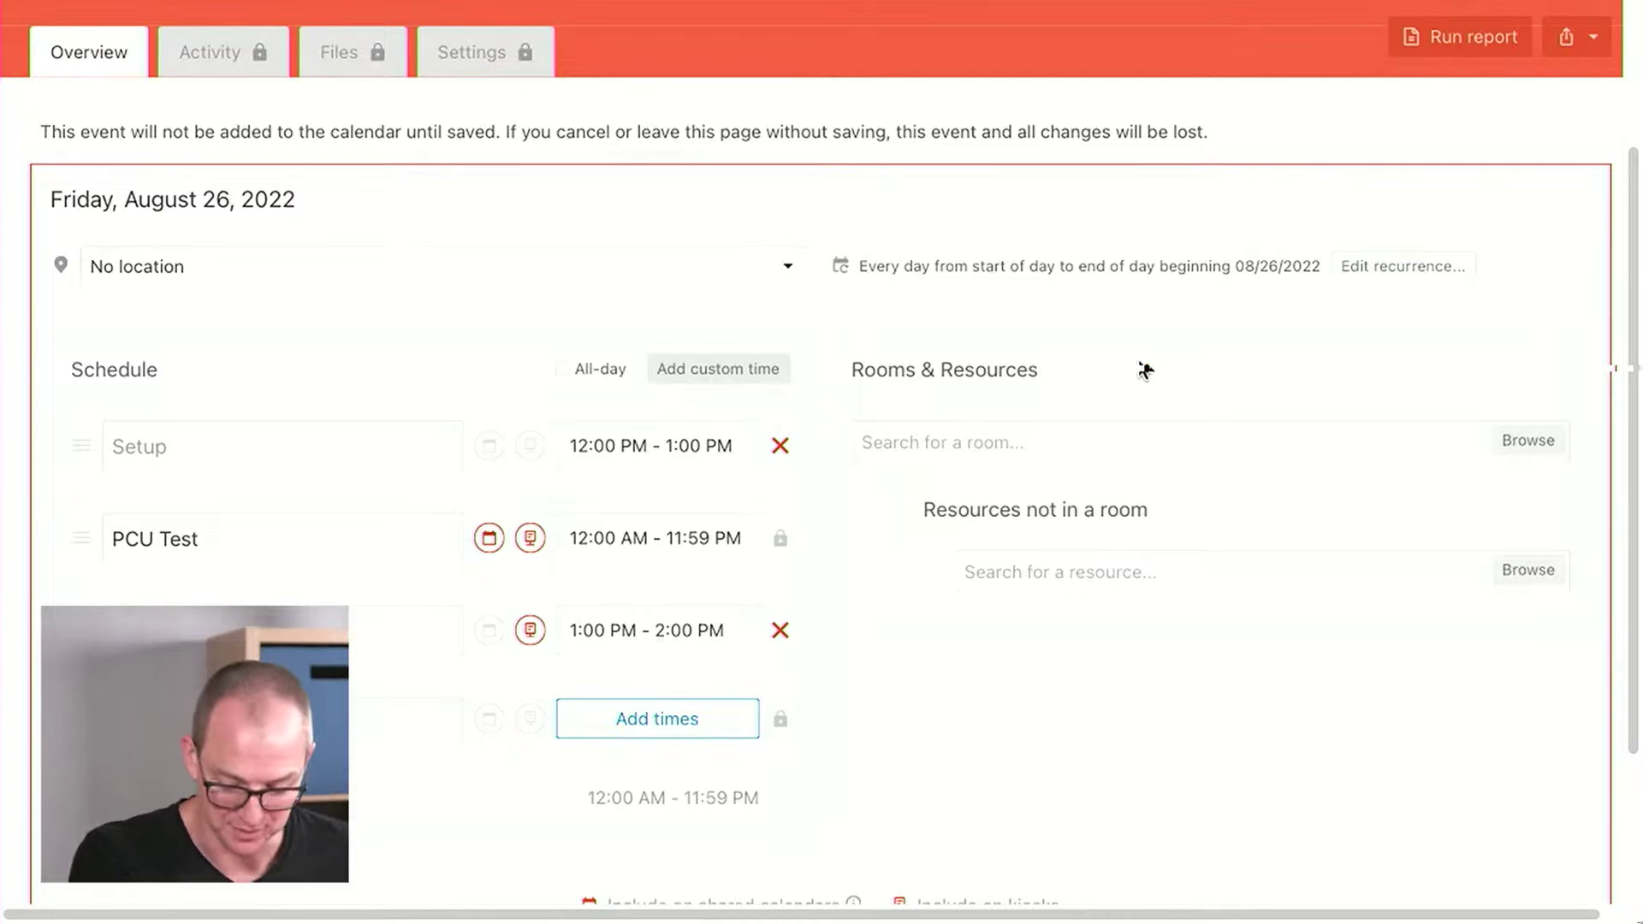
- Search the rooms for 'Gym' to list the Atlanta Campus and San Diego Campus Gyms
{"action": "left_click", "coordinate": [1027, 446]}
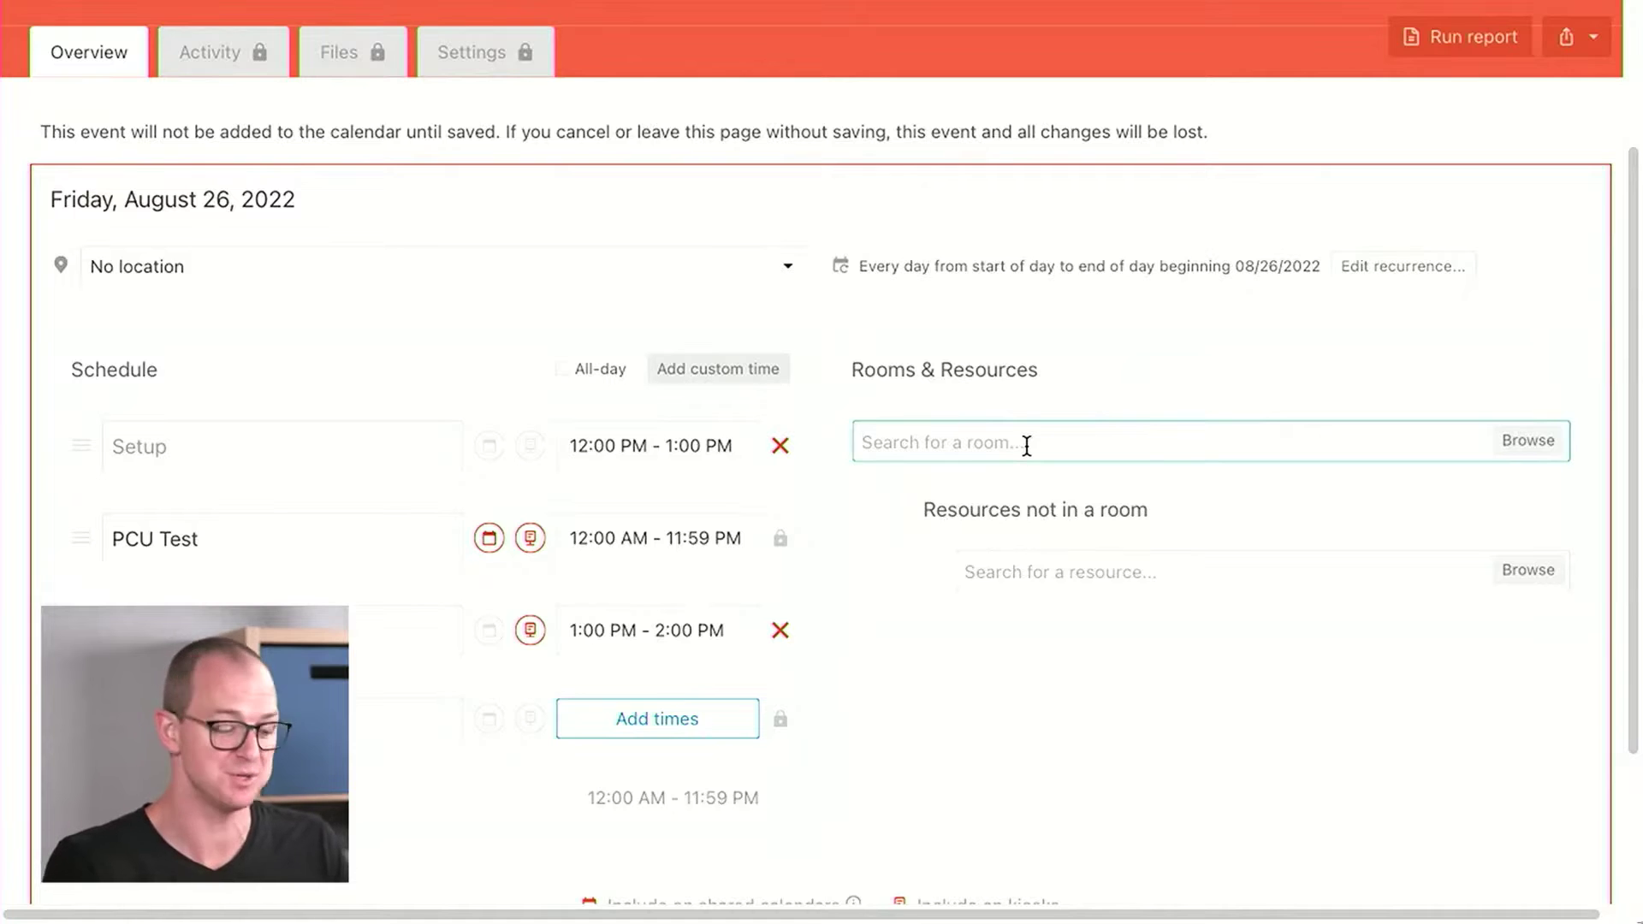
{"action": "type", "text": "Gym"}
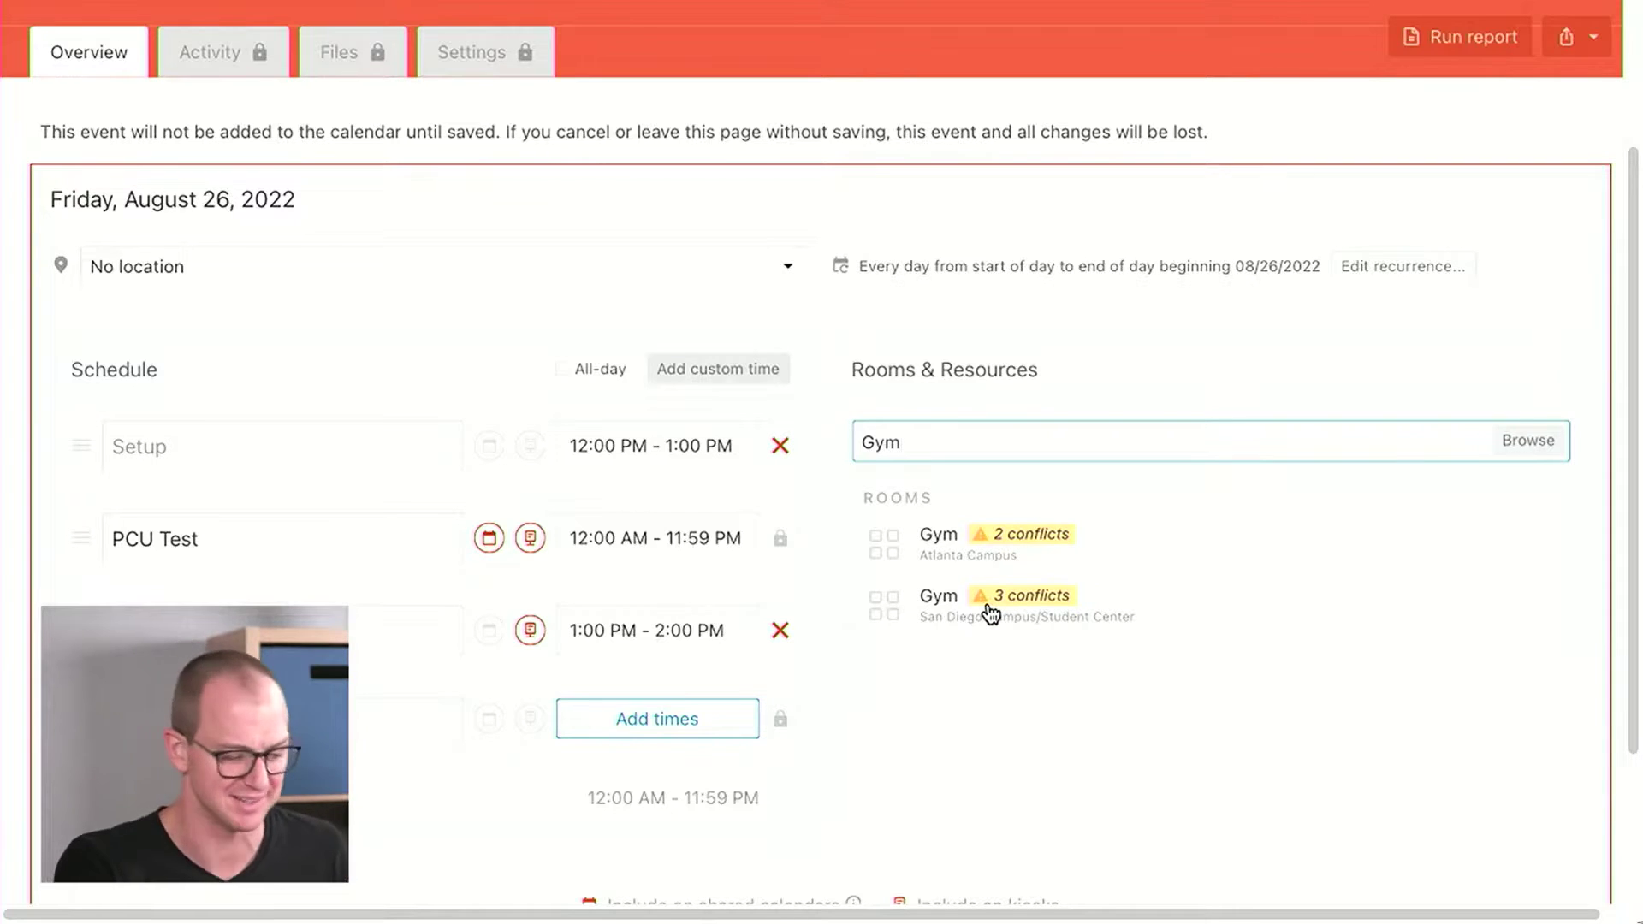
- Book the Atlanta Campus Gym, then browse Atlanta Campus and book the Main Green Room
{"action": "left_click", "coordinate": [1108, 532]}
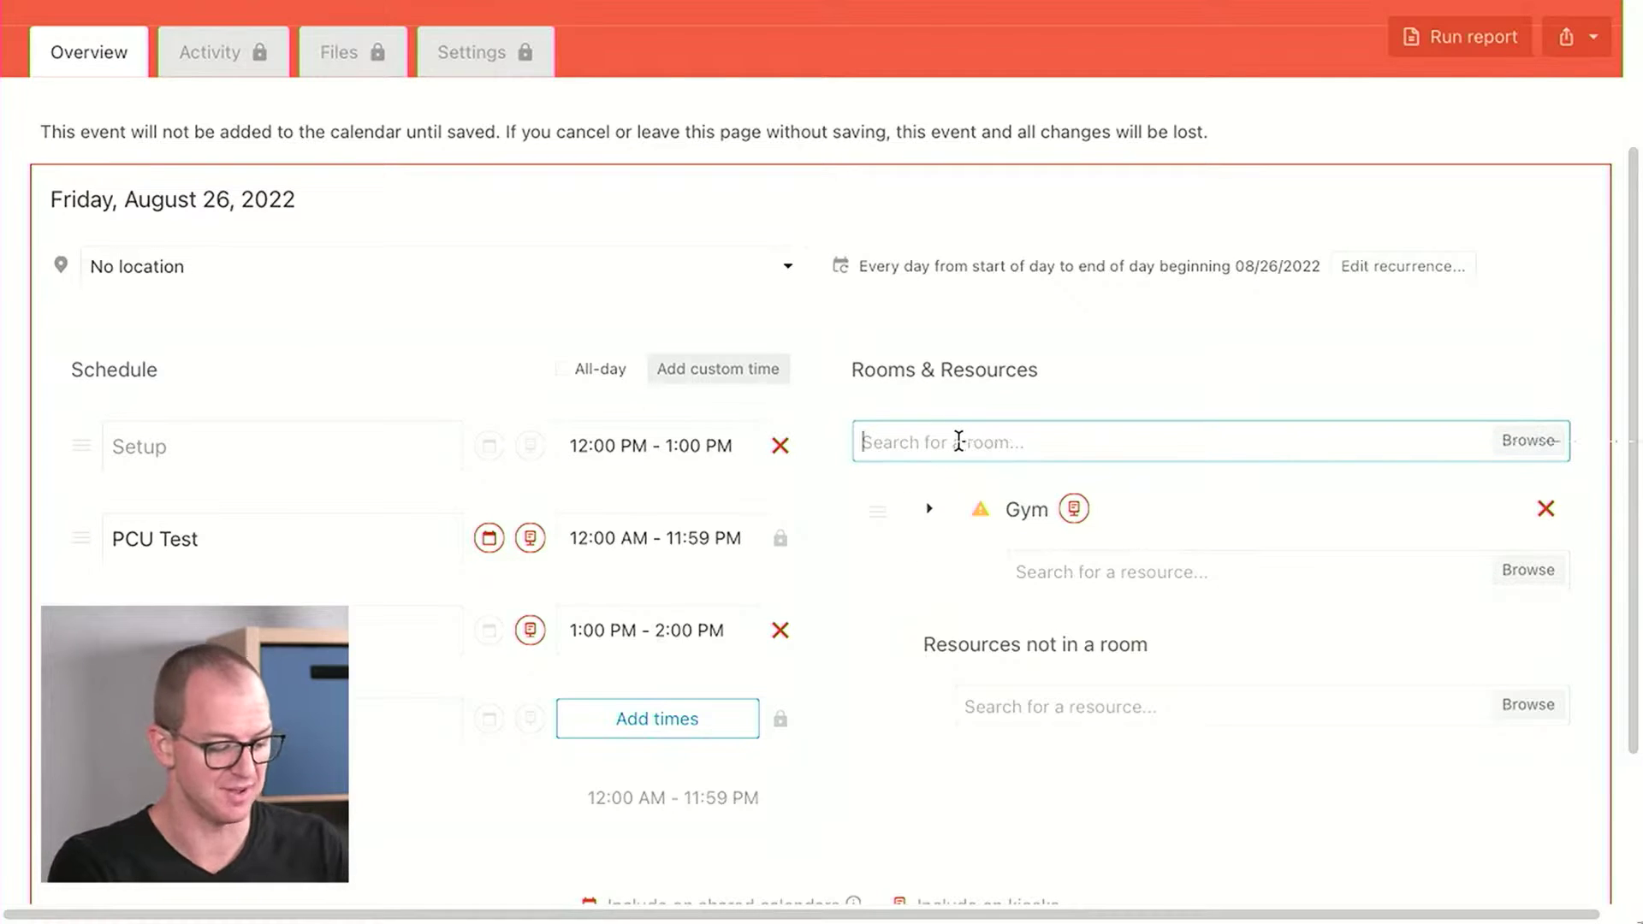
{"action": "left_click", "coordinate": [1525, 445]}
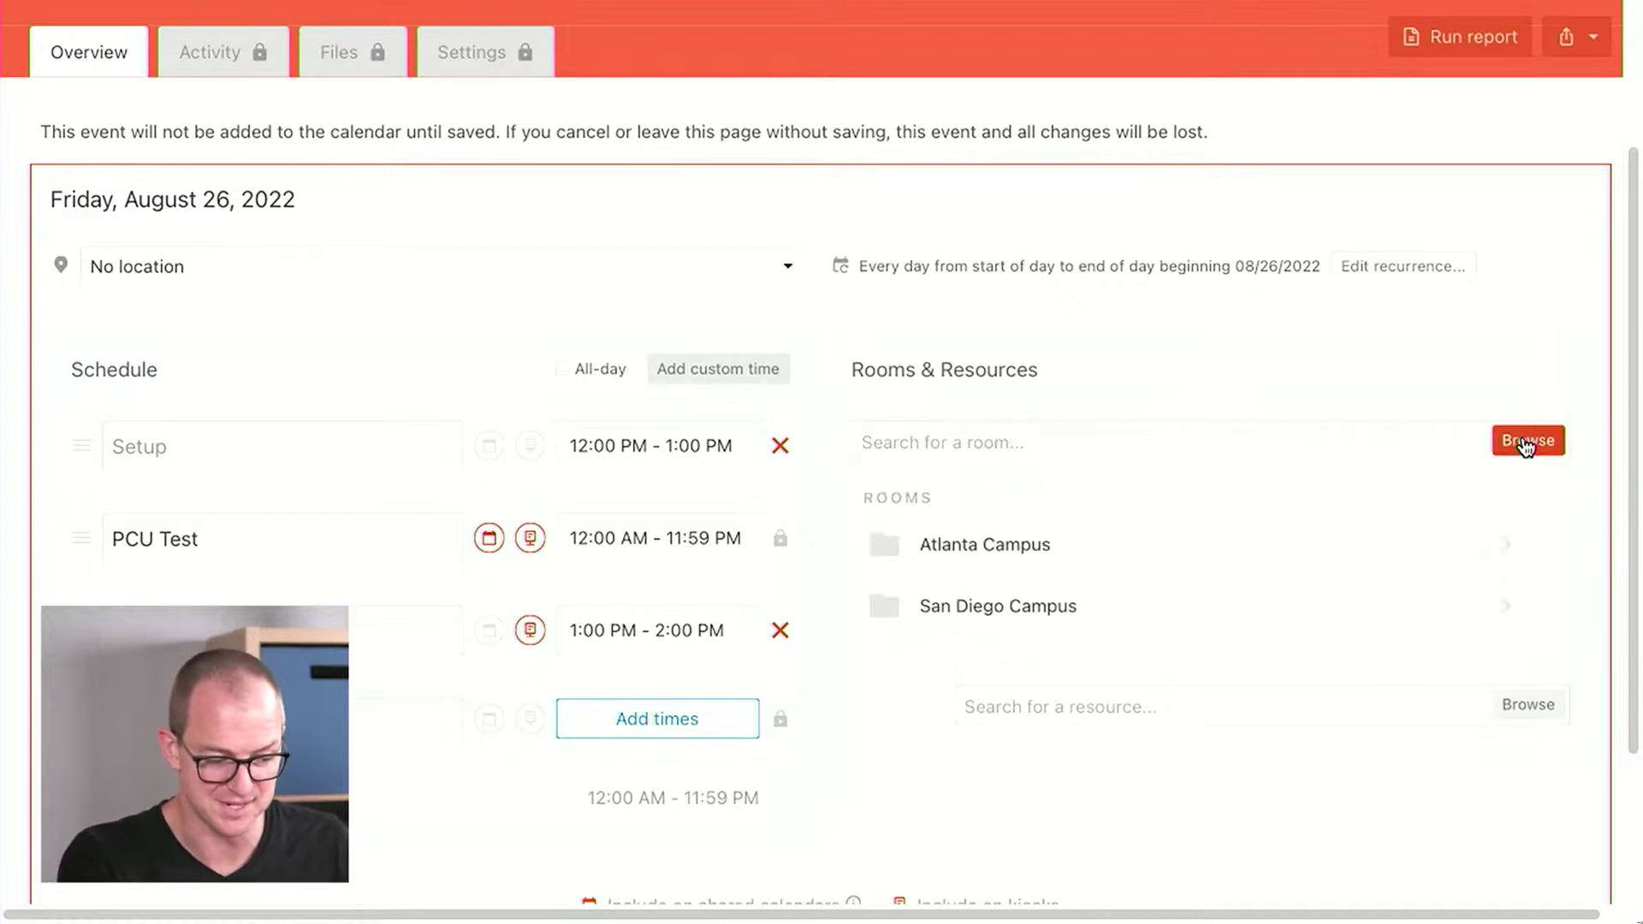
{"action": "left_click", "coordinate": [986, 552]}
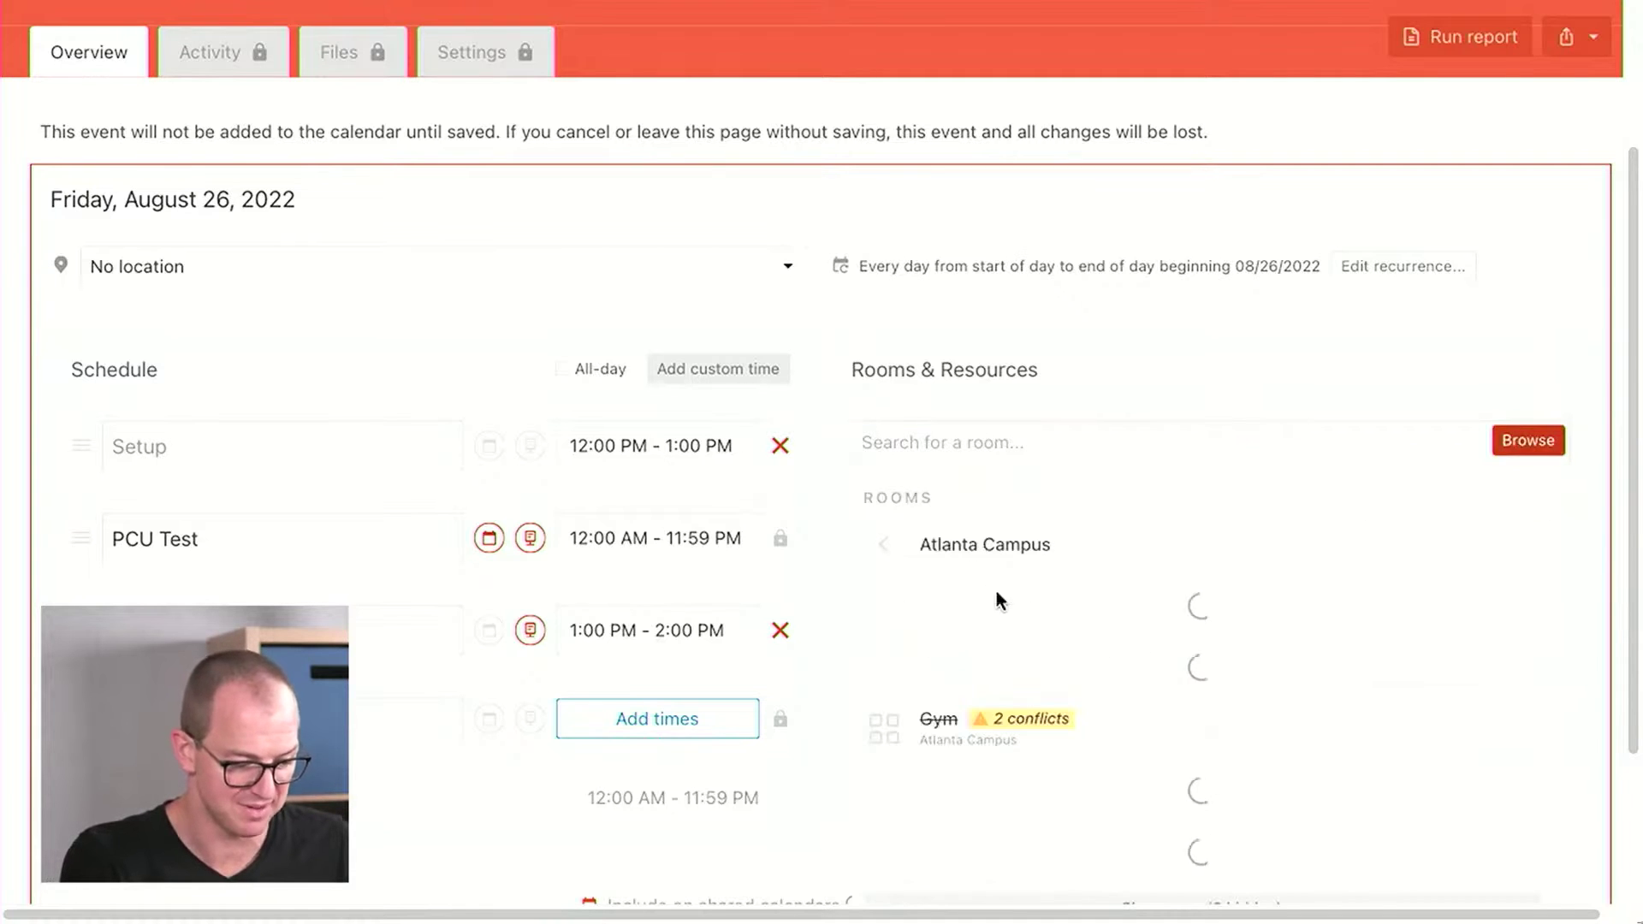
{"action": "scroll", "coordinate": [1034, 630], "scroll_direction": "down", "scroll_amount": 2}
{"action": "left_click", "coordinate": [1011, 676]}
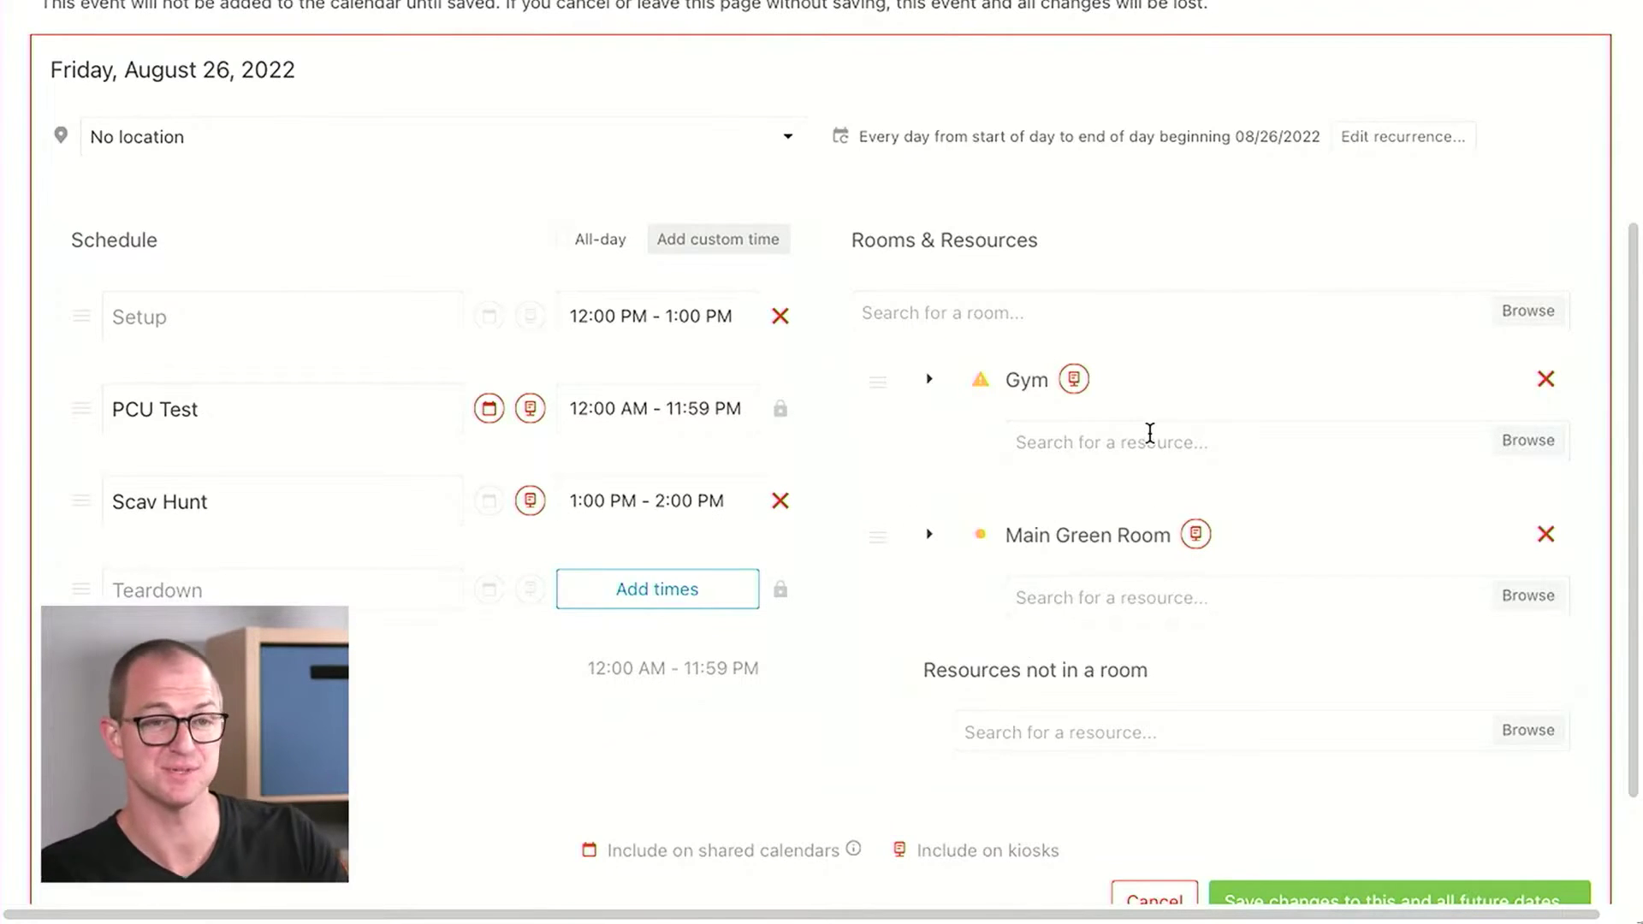
- Add Rolling Trashcans to the Gym booking with quantity 5, then expand the Gym's details
{"action": "left_click", "coordinate": [1149, 438]}
{"action": "type", "text": "trash"}
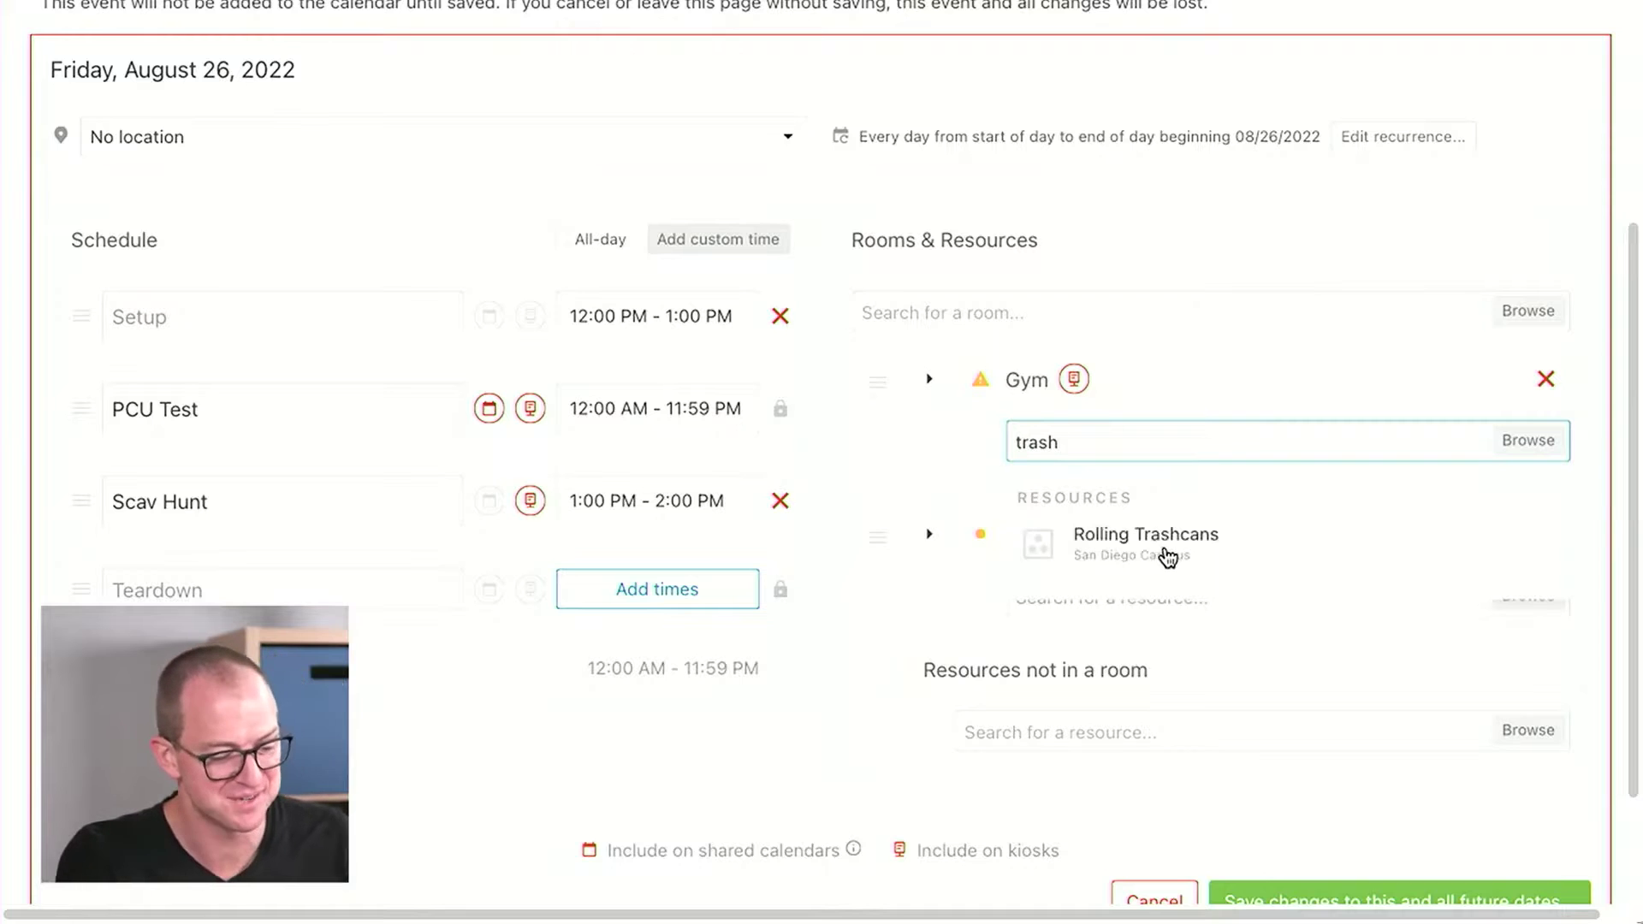
{"action": "left_click", "coordinate": [1167, 556]}
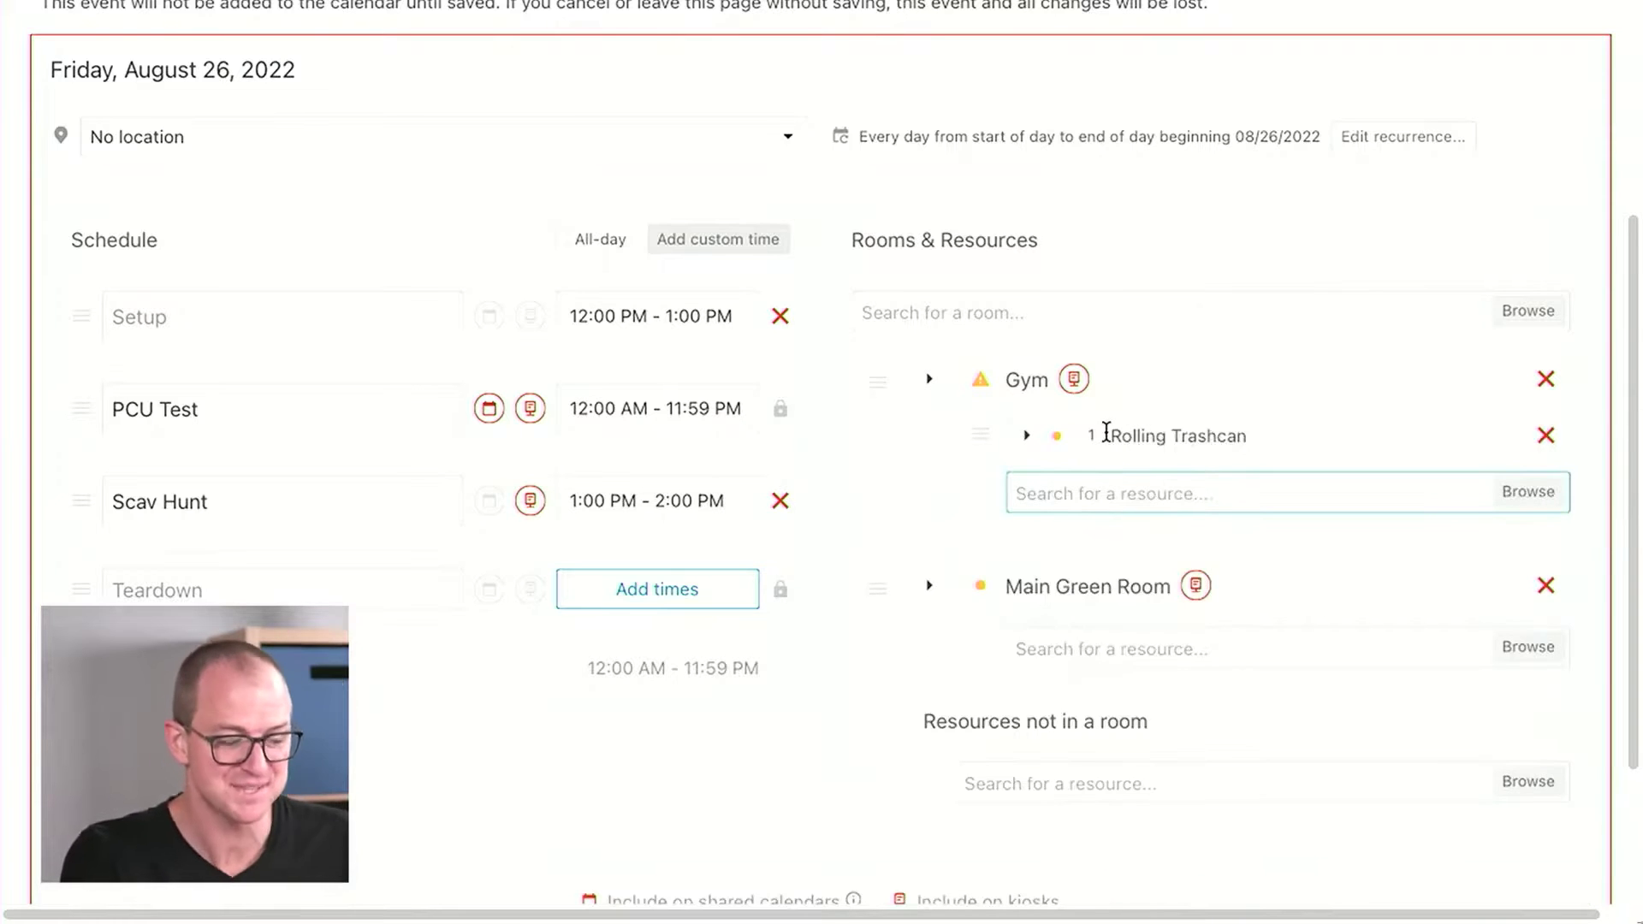
{"action": "left_click", "coordinate": [1094, 434]}
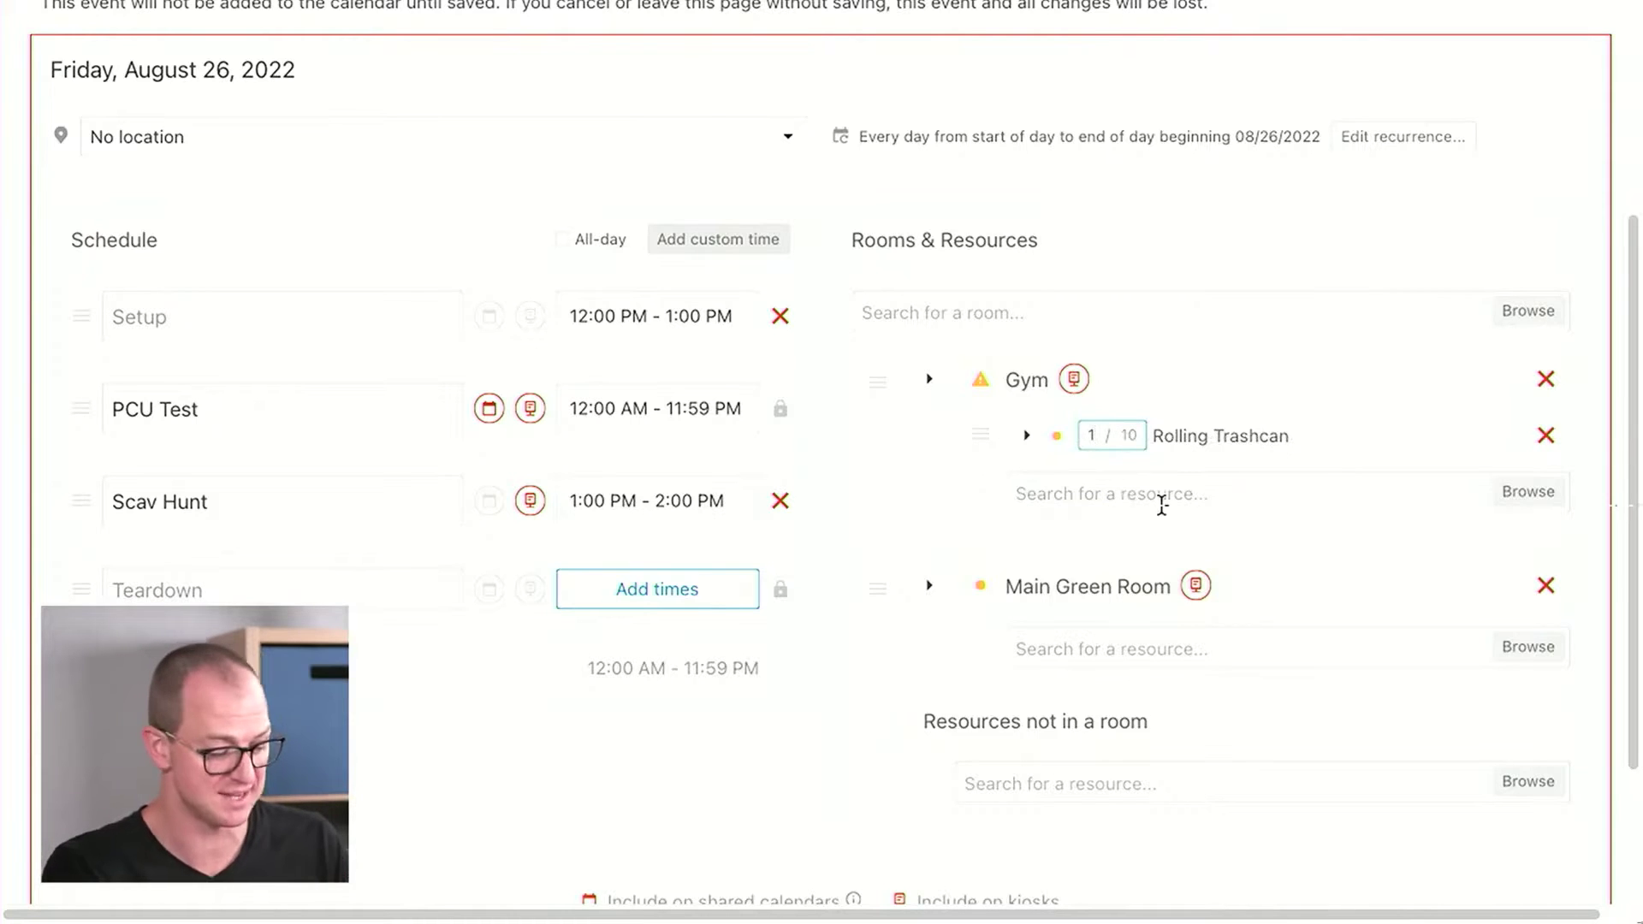
{"action": "key", "text": "BackSpace"}
{"action": "type", "text": "5"}
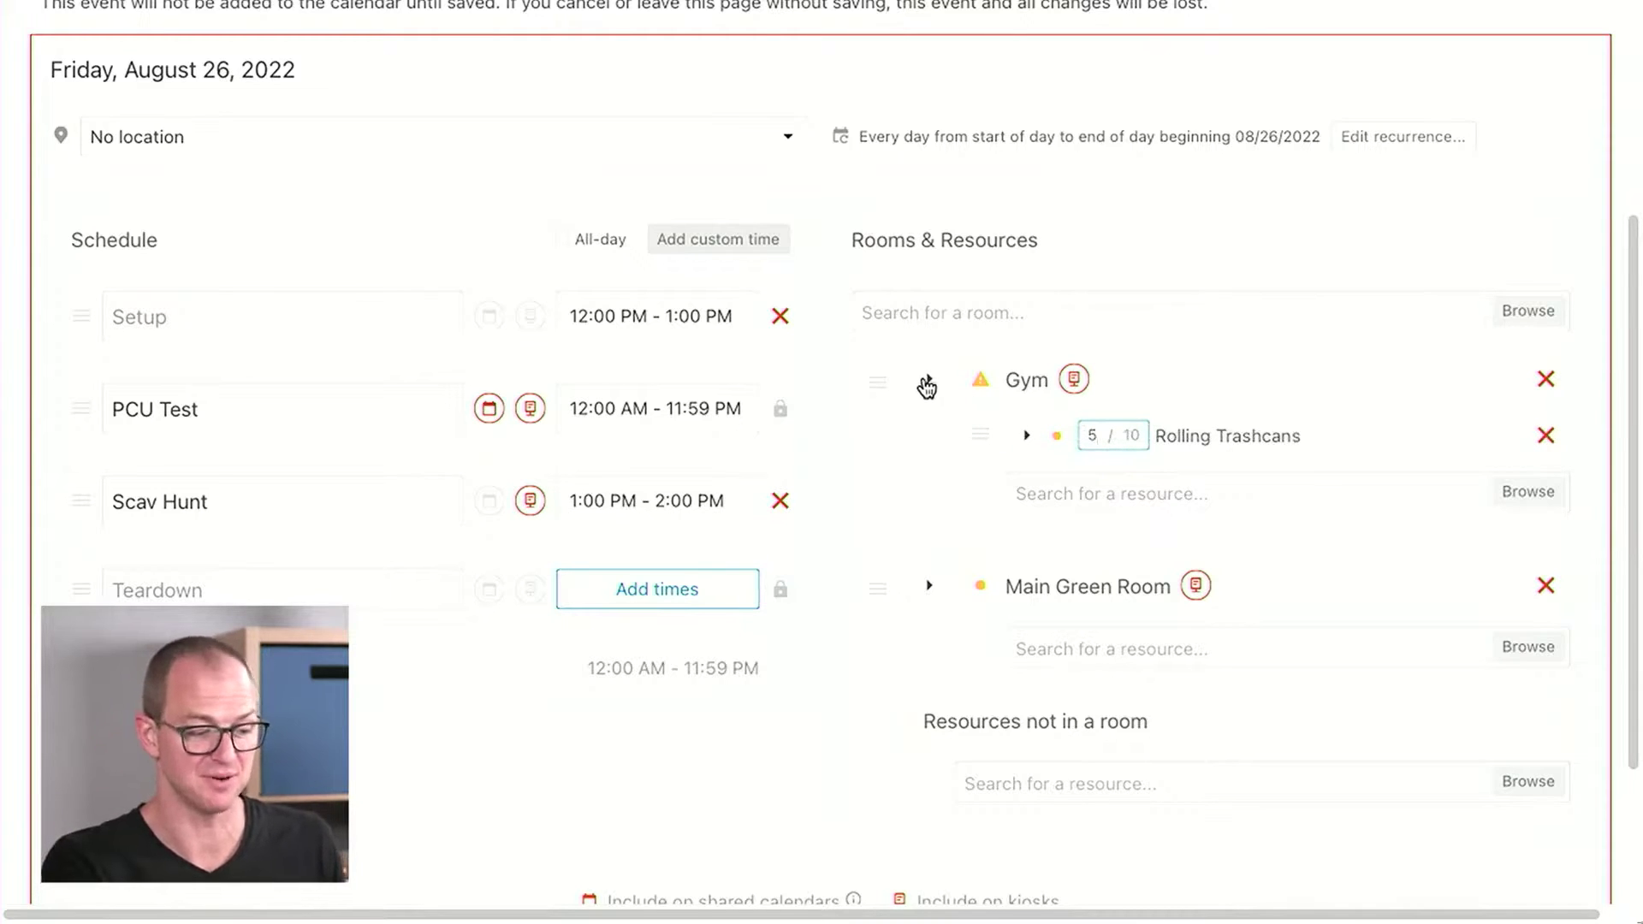
{"action": "left_click", "coordinate": [926, 385]}
- Review the Gym's B-Roll Shoot and Christmas conflicts, then its Notes, Questions and Setup tabs
{"action": "scroll", "coordinate": [919, 606], "scroll_direction": "down", "scroll_amount": 3}
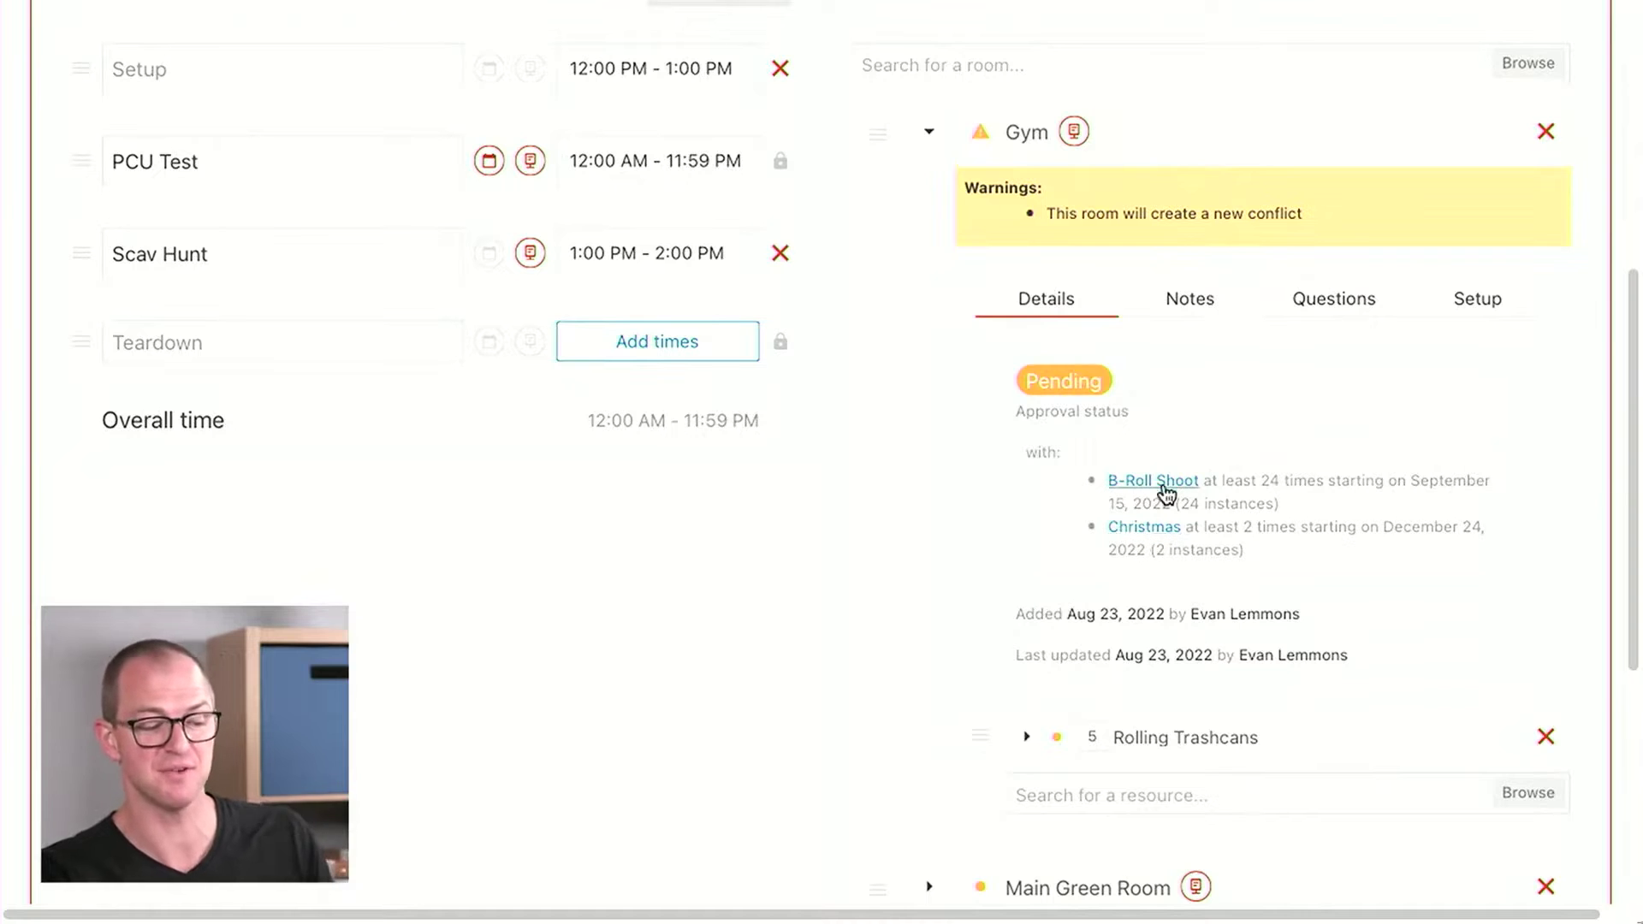
{"action": "left_click_drag", "start_coordinate": [1161, 507], "coordinate": [1036, 480]}
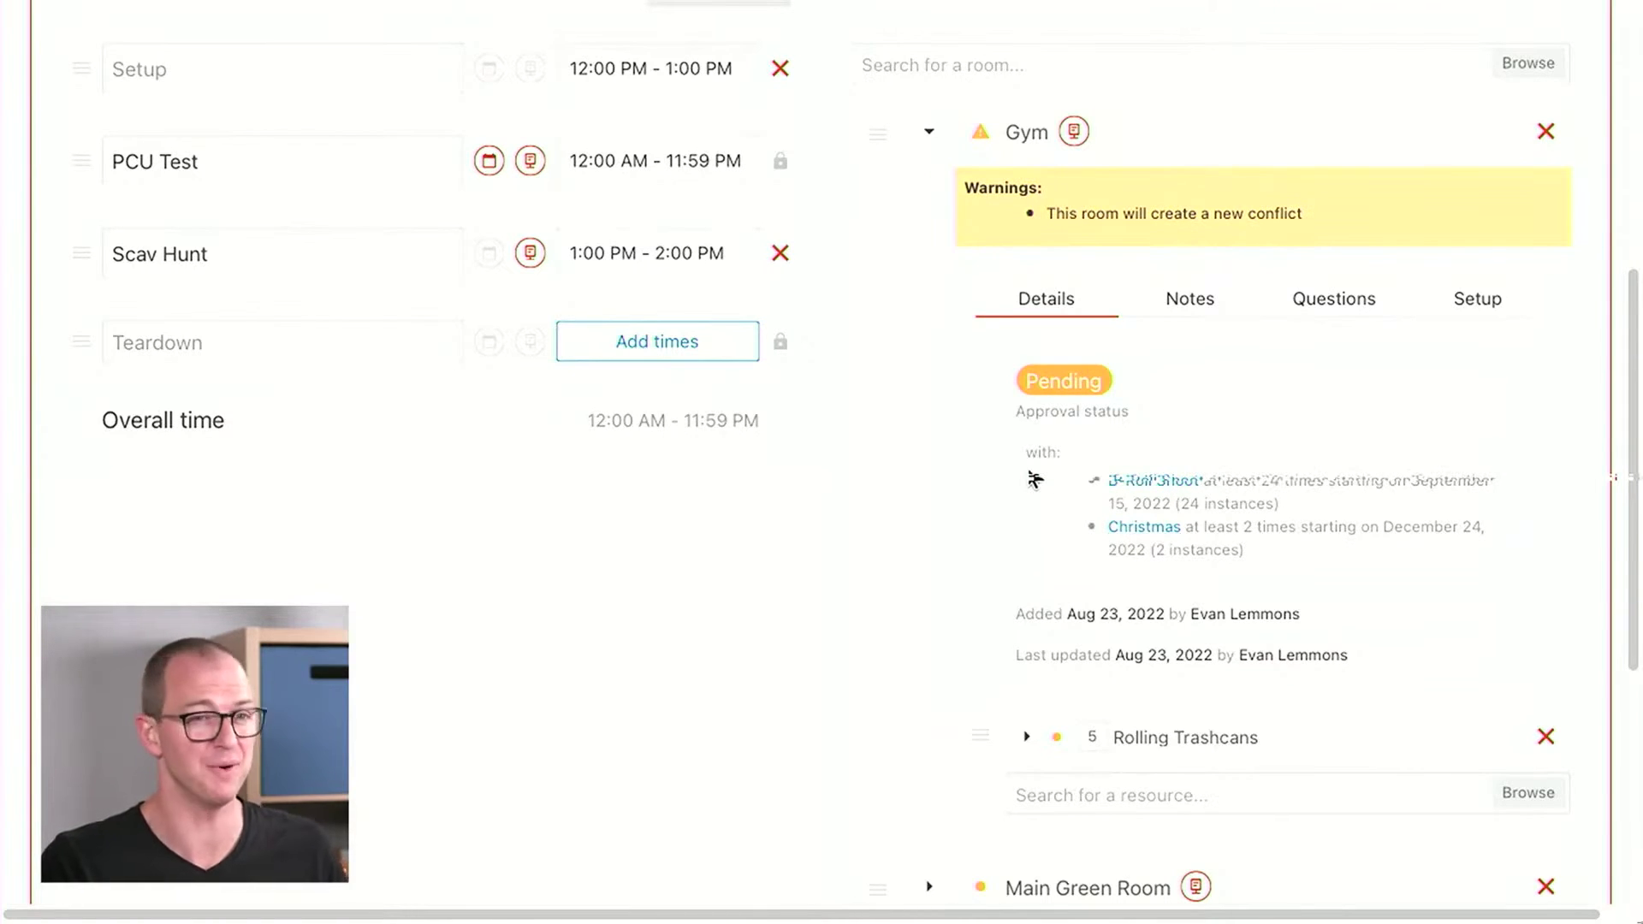
{"action": "left_click_drag", "start_coordinate": [1035, 480], "coordinate": [990, 521]}
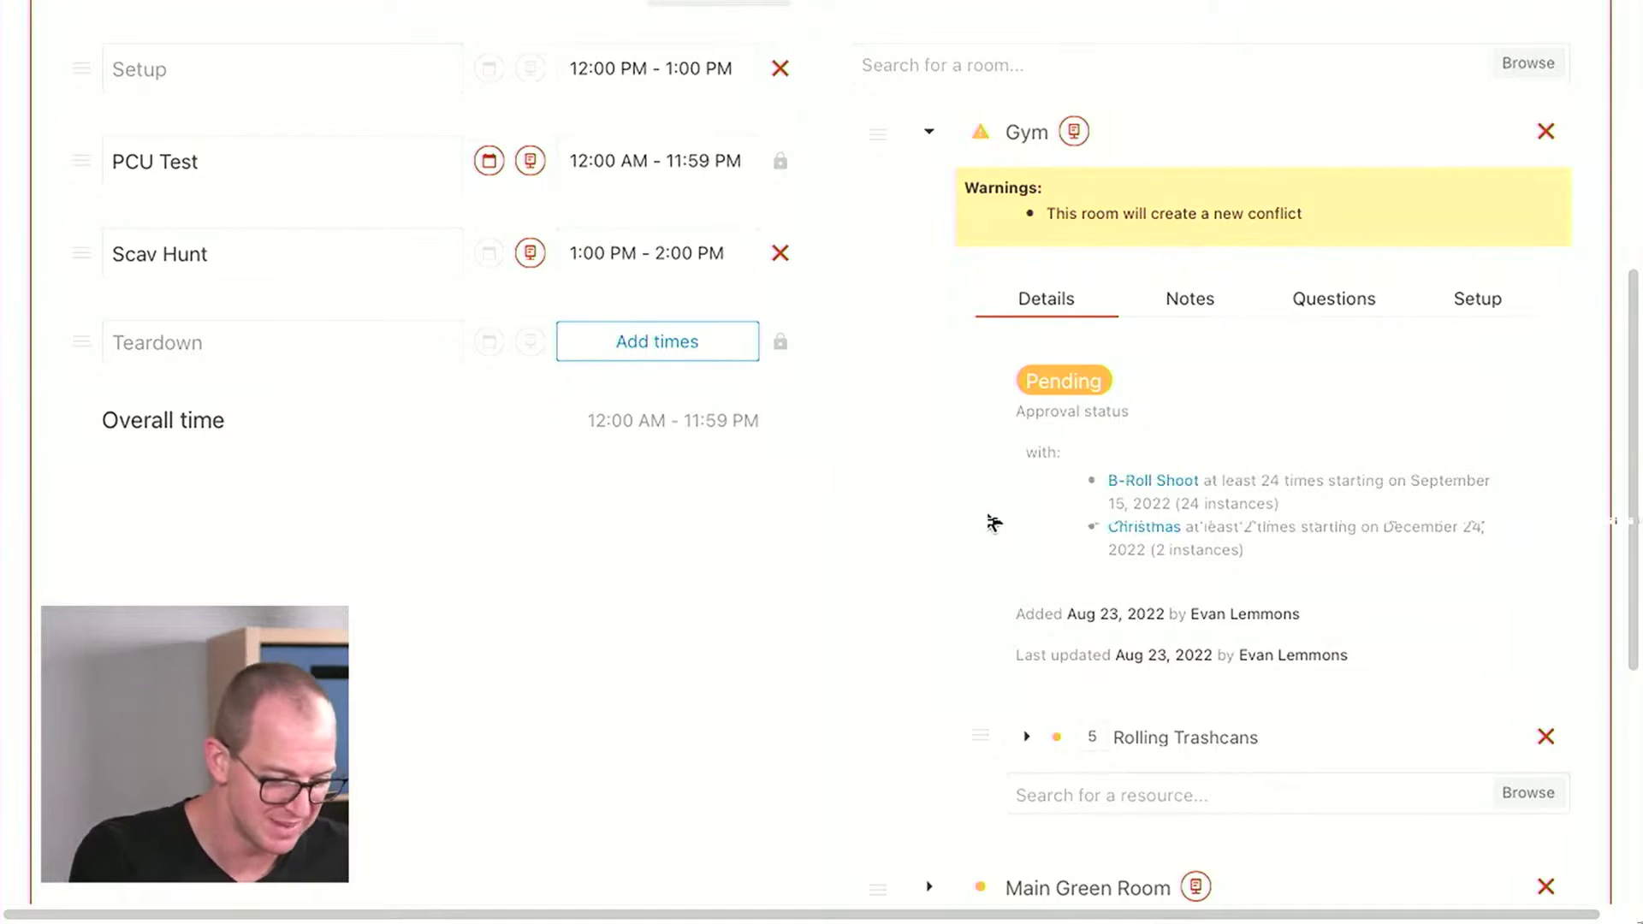
{"action": "left_click", "coordinate": [1202, 301]}
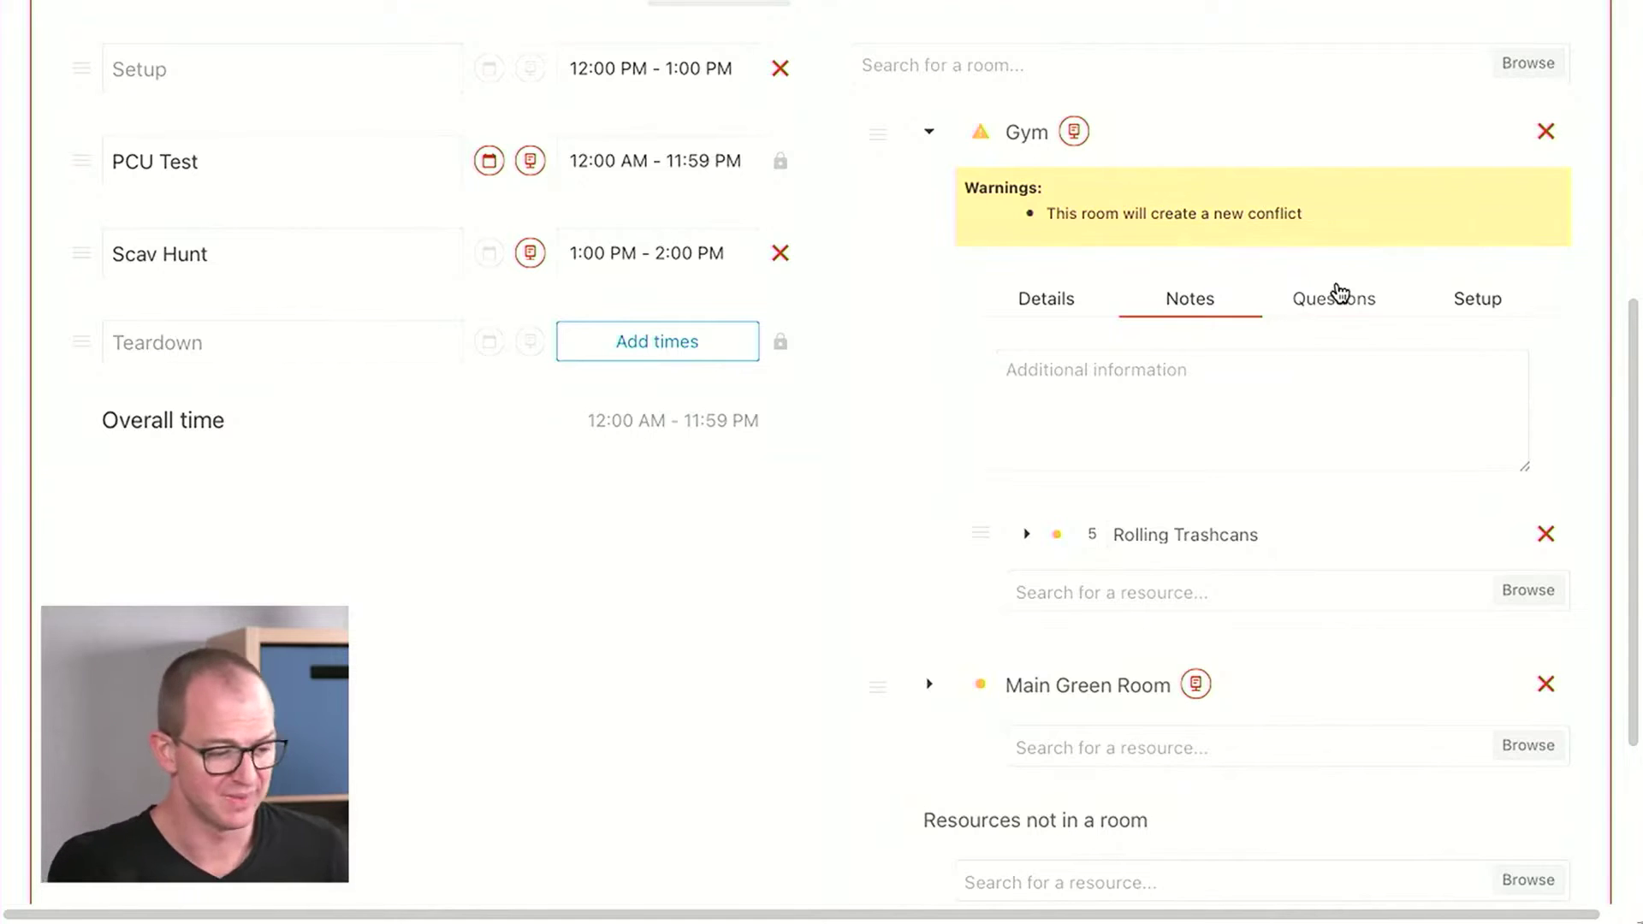
{"action": "left_click", "coordinate": [1336, 295]}
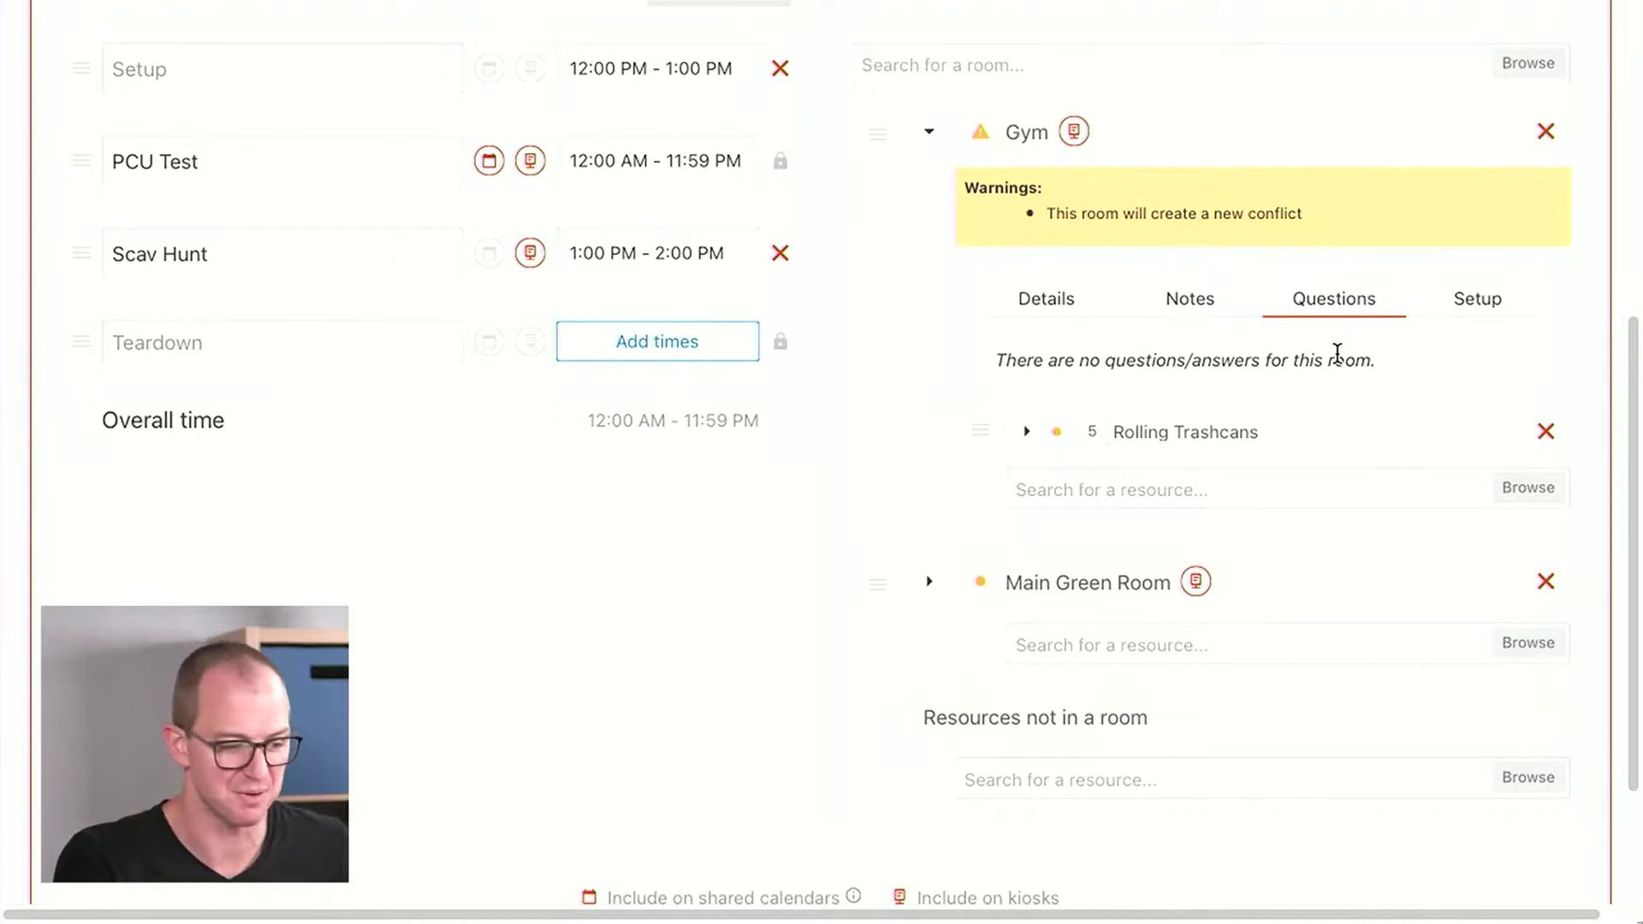
{"action": "left_click", "coordinate": [1459, 300]}
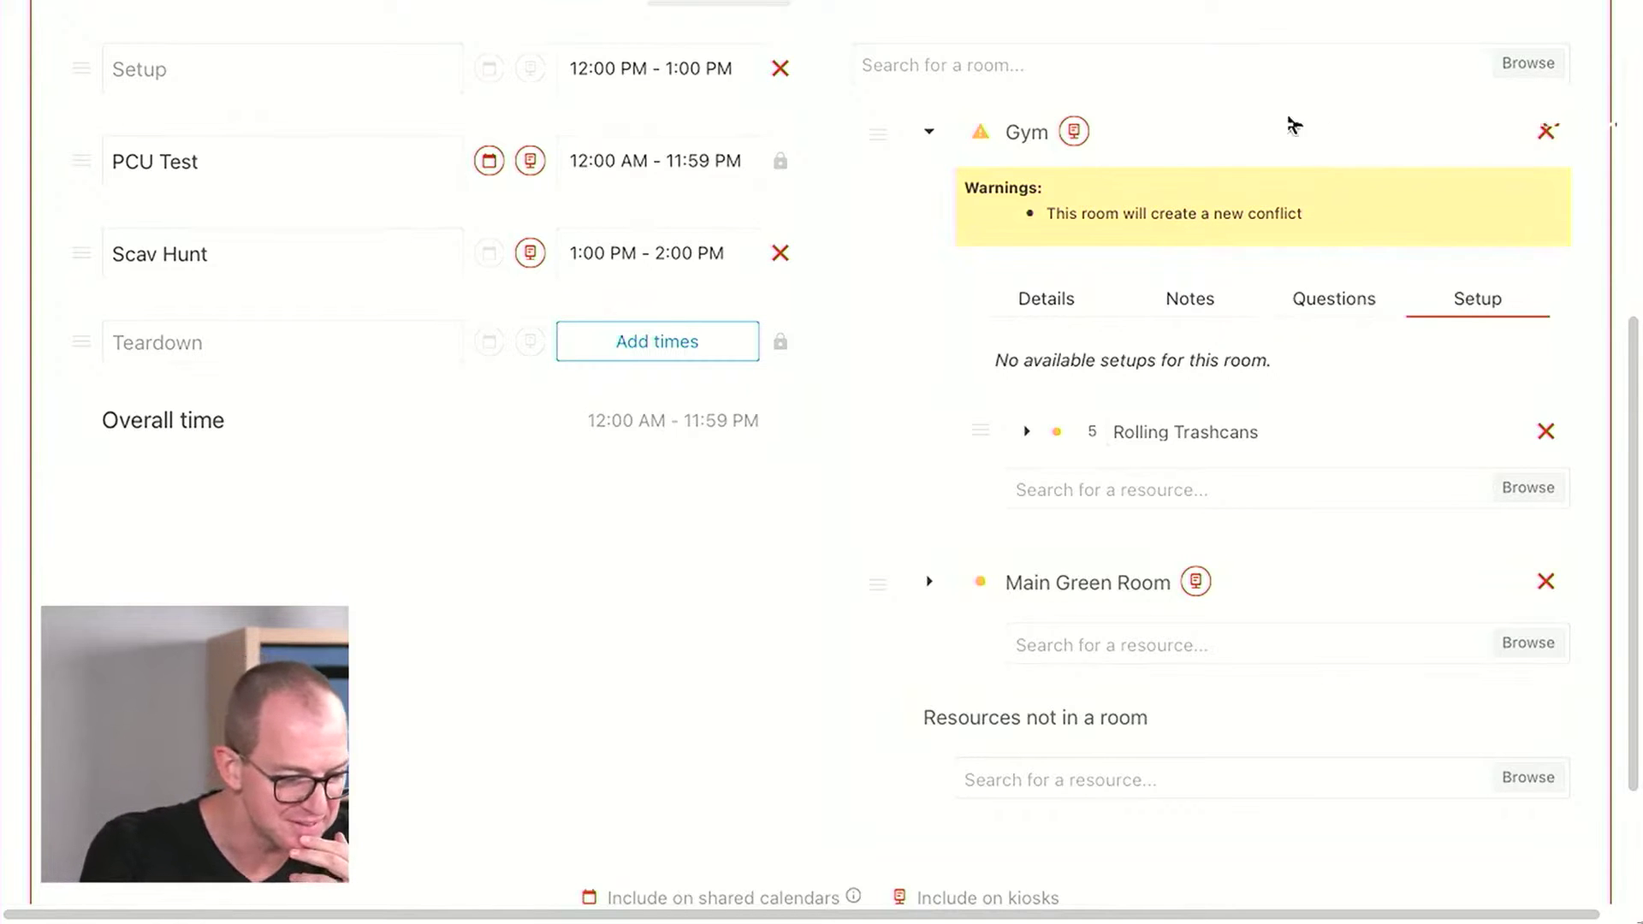
- Search 'Gym' again and book the San Diego Campus Gym too
{"action": "left_click", "coordinate": [1170, 75]}
{"action": "type", "text": "Gym"}
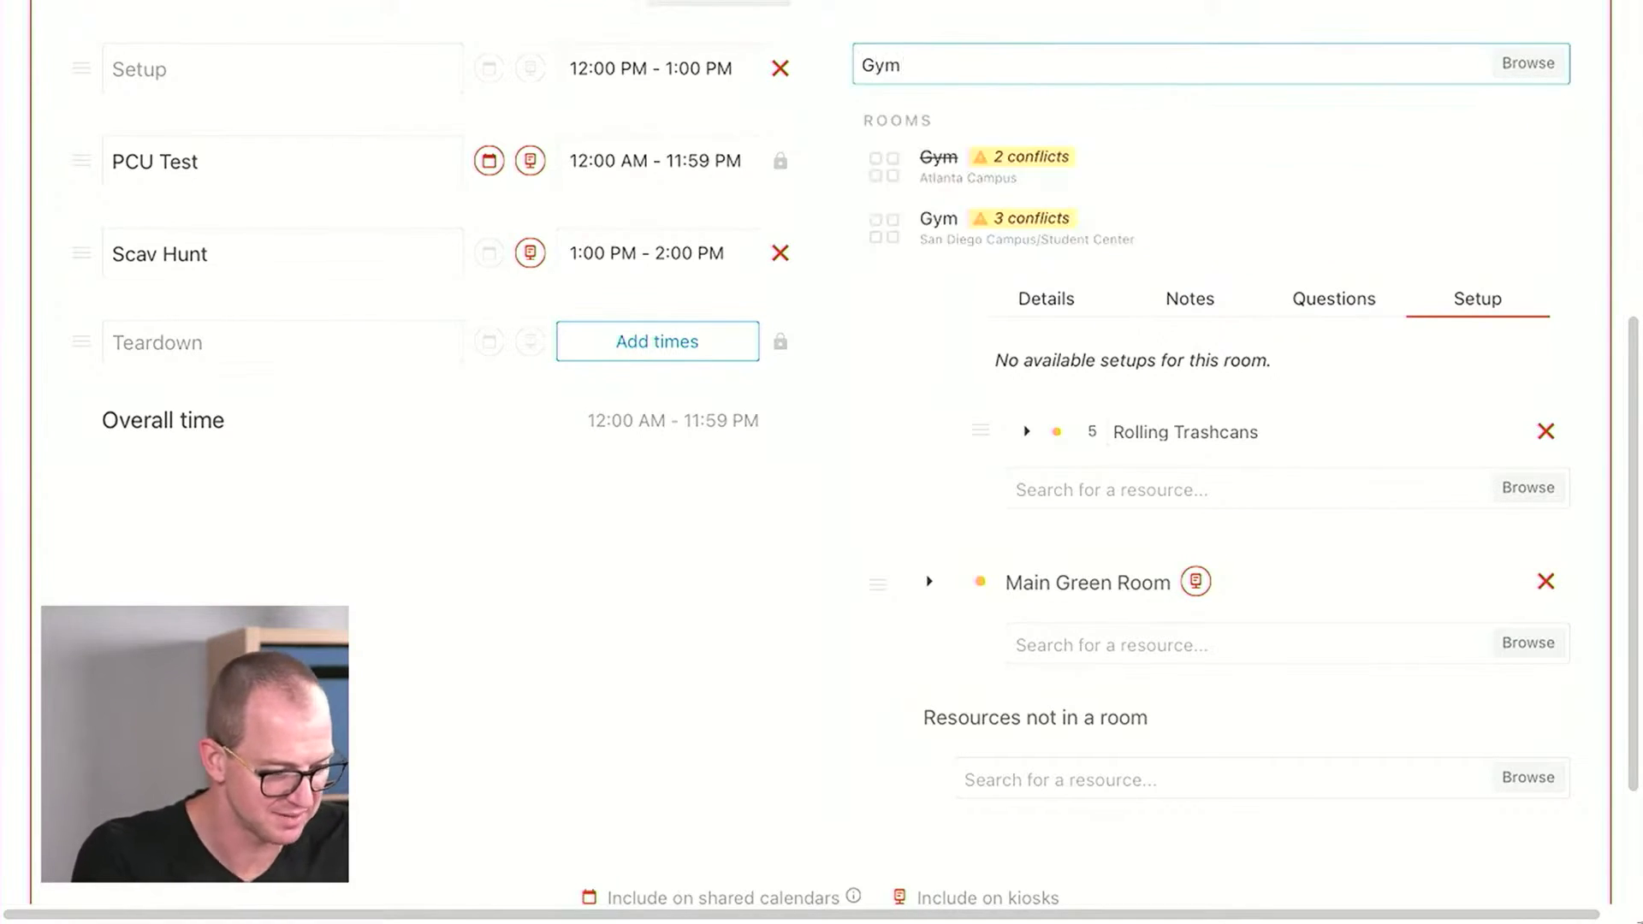
{"action": "left_click", "coordinate": [1080, 230]}
{"action": "scroll", "coordinate": [931, 508], "scroll_direction": "down", "scroll_amount": 1}
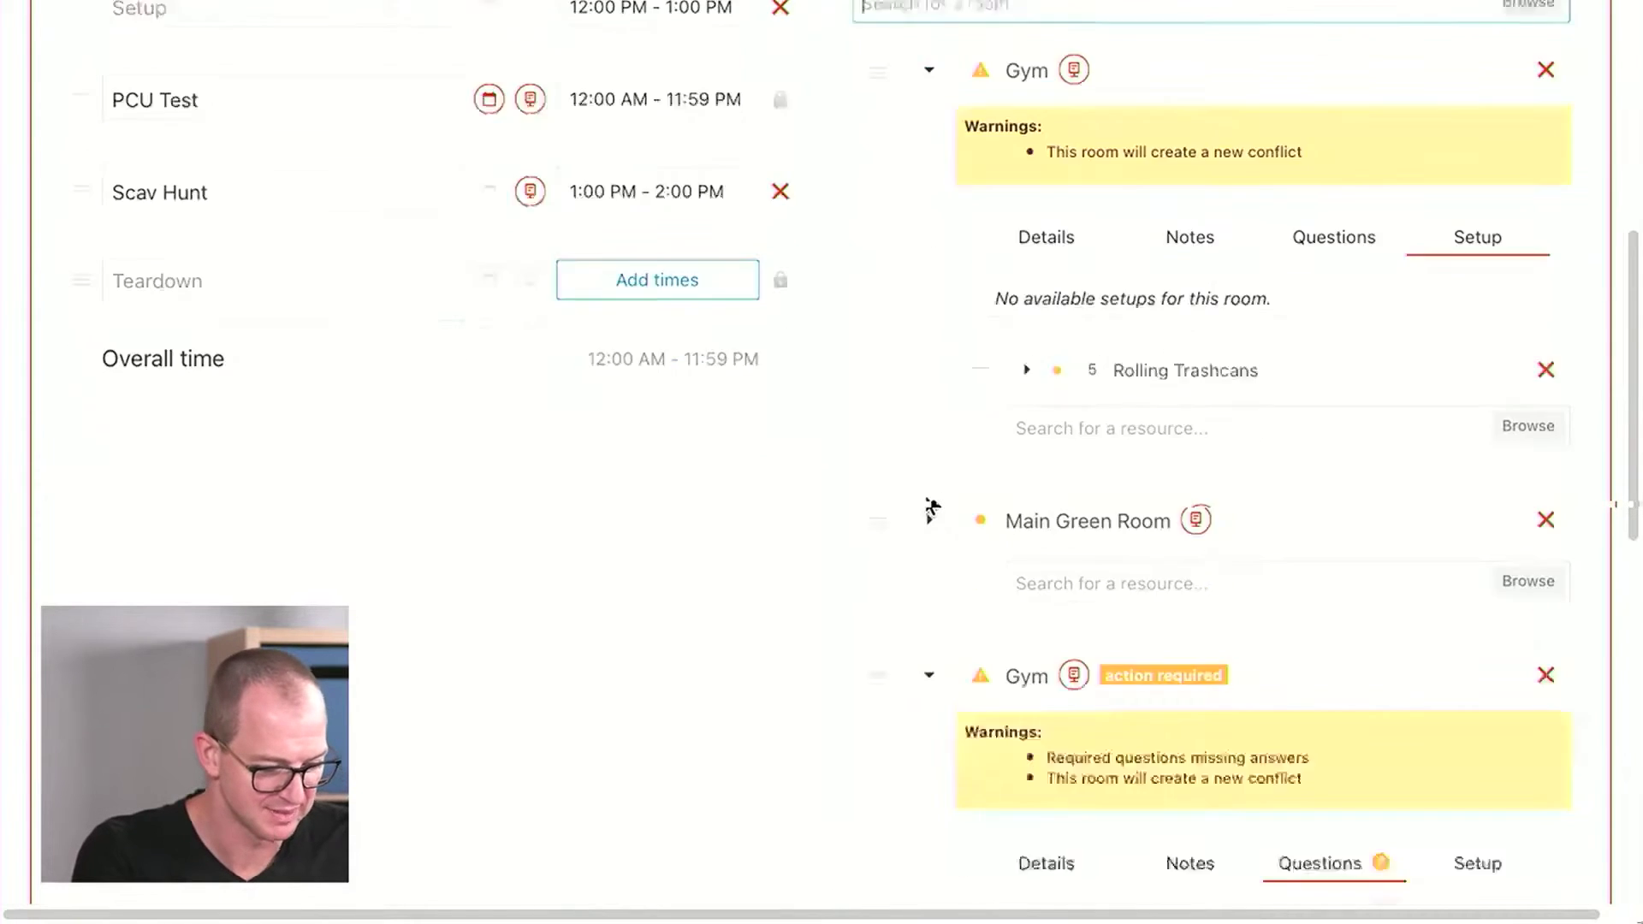
{"action": "scroll", "coordinate": [931, 508], "scroll_direction": "down", "scroll_amount": 7}
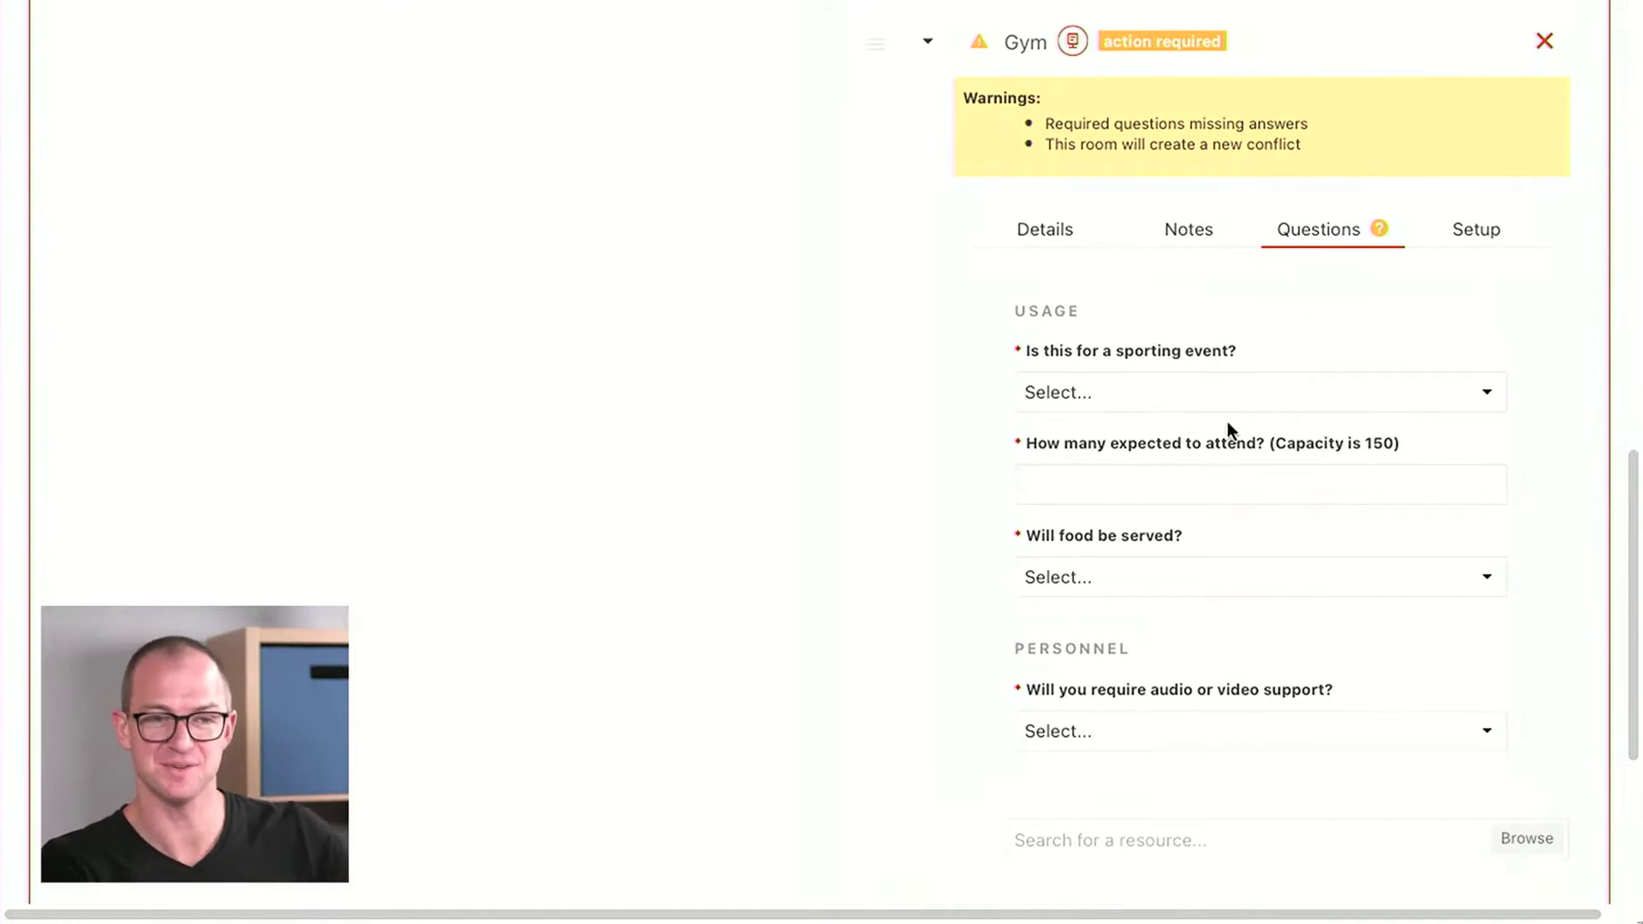
- Set the new Gym's setup to Divided Gym with 16 8' Round Tables and 80 Folding Chairs
{"action": "left_click", "coordinate": [1467, 233]}
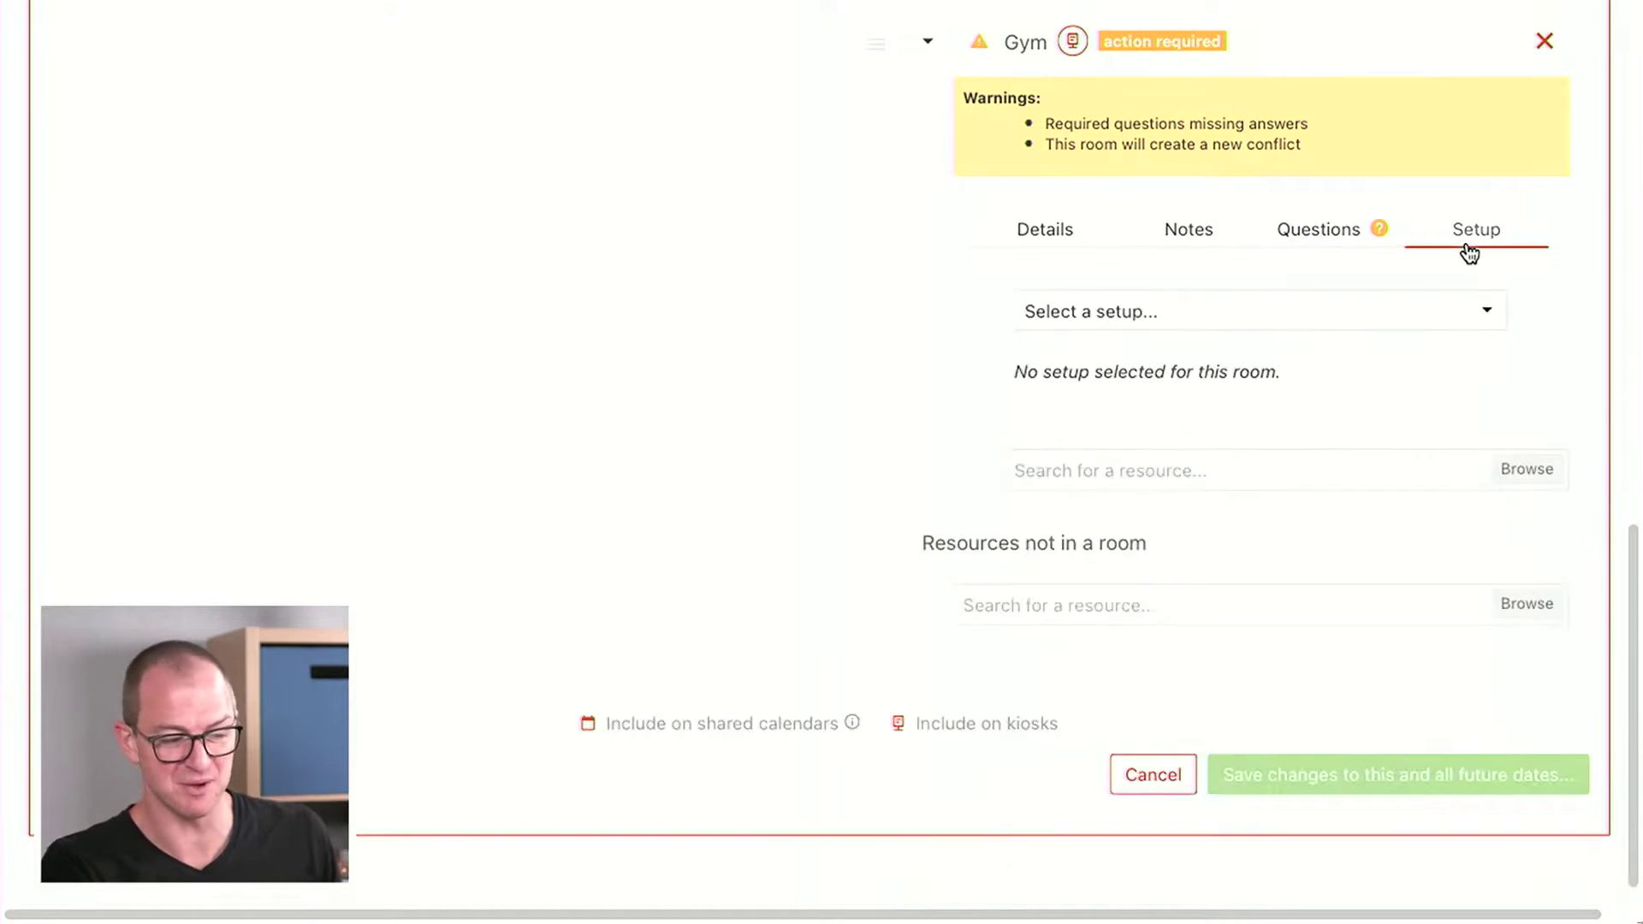
{"action": "left_click", "coordinate": [1490, 318]}
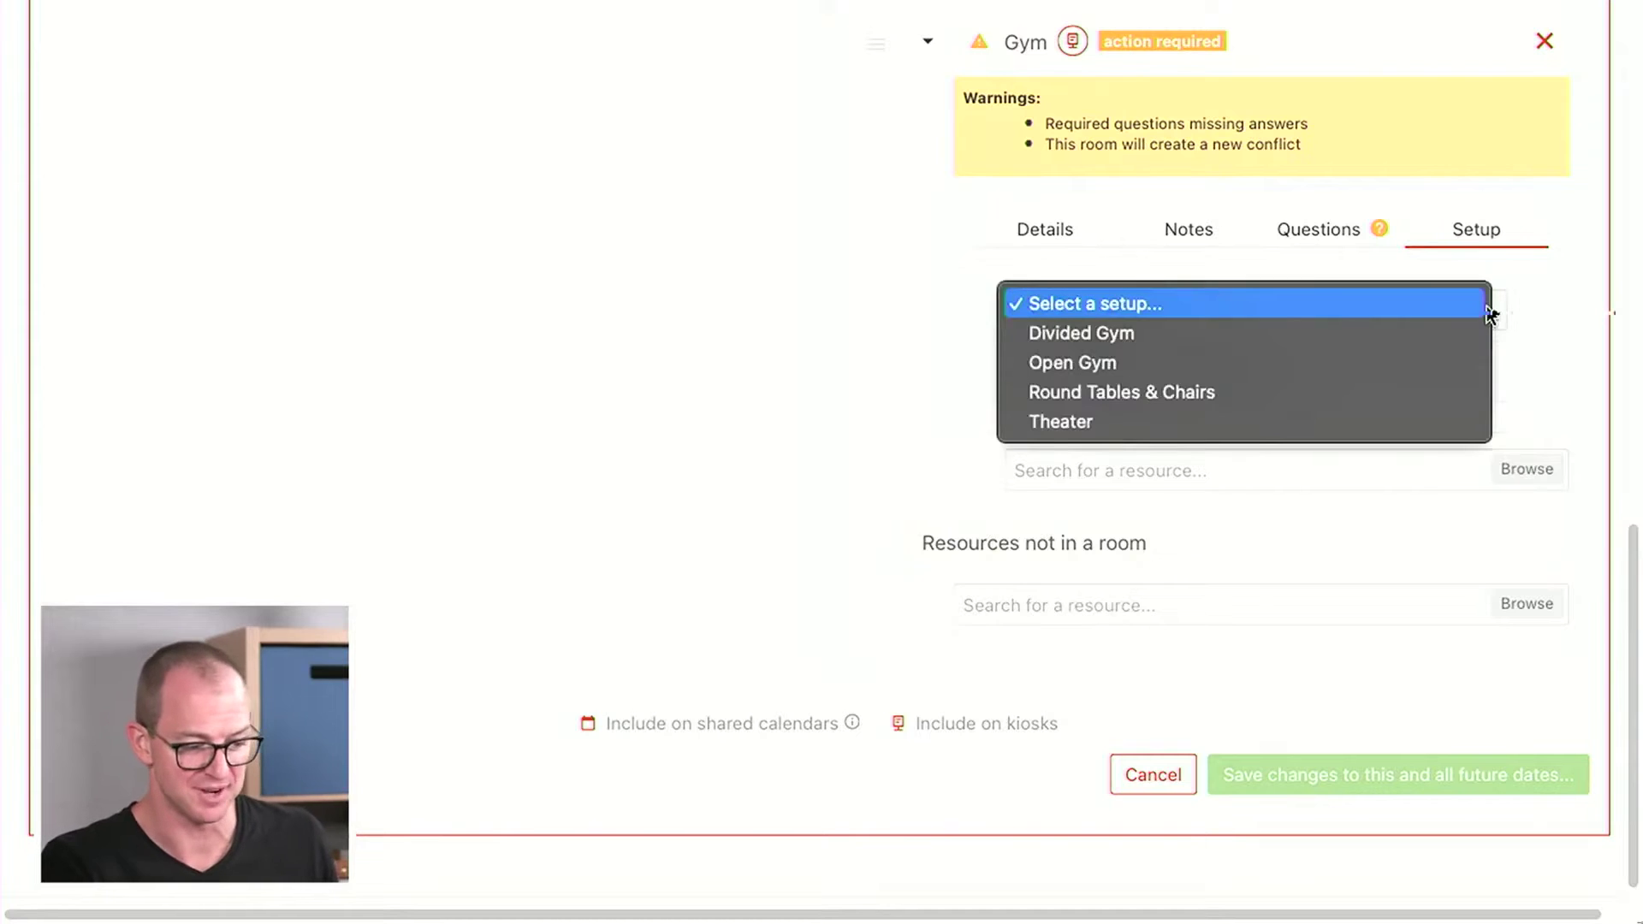
{"action": "left_click", "coordinate": [1085, 329]}
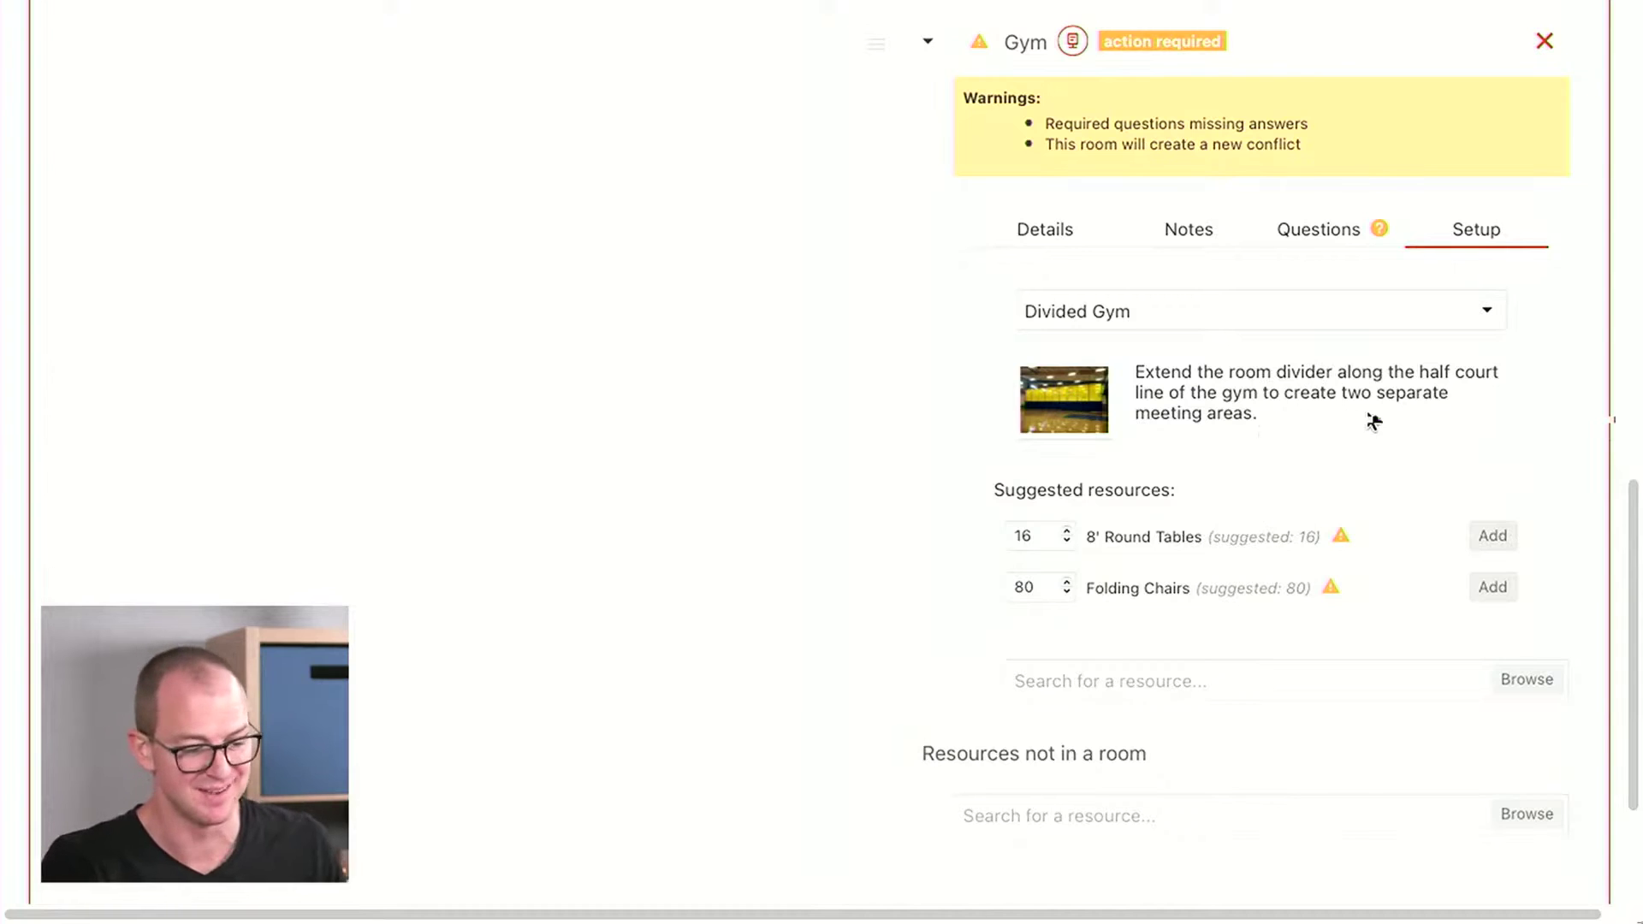
{"action": "left_click", "coordinate": [1495, 535]}
{"action": "left_click", "coordinate": [1495, 588]}
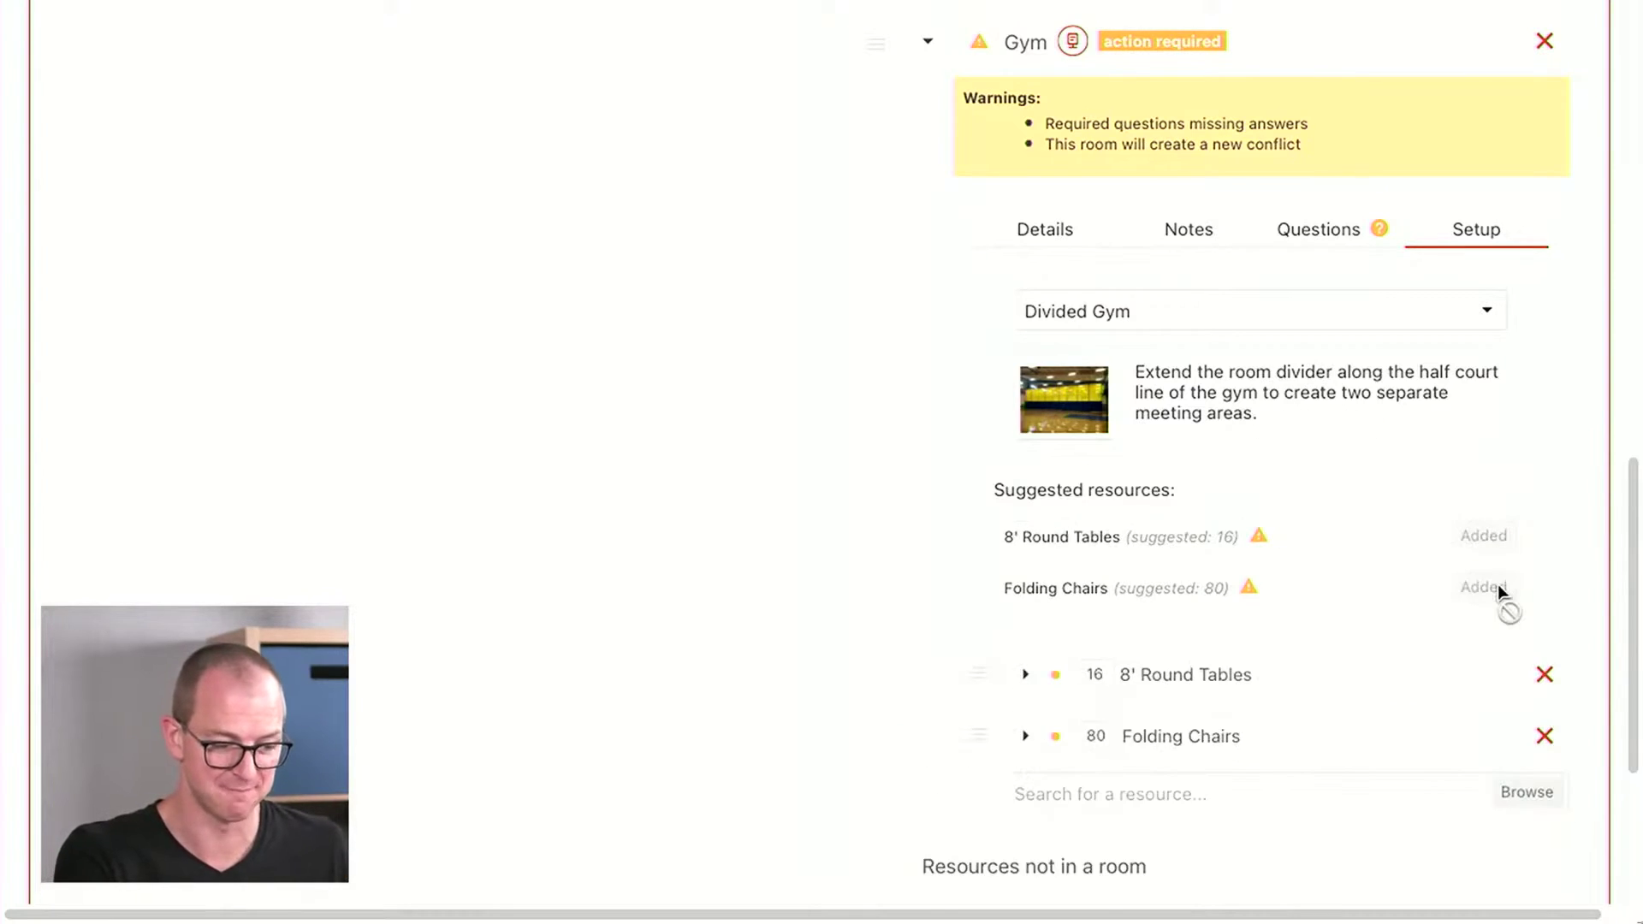
- Review the Gym's unanswered required questions, then begin removing the Gym
{"action": "left_click", "coordinate": [935, 43]}
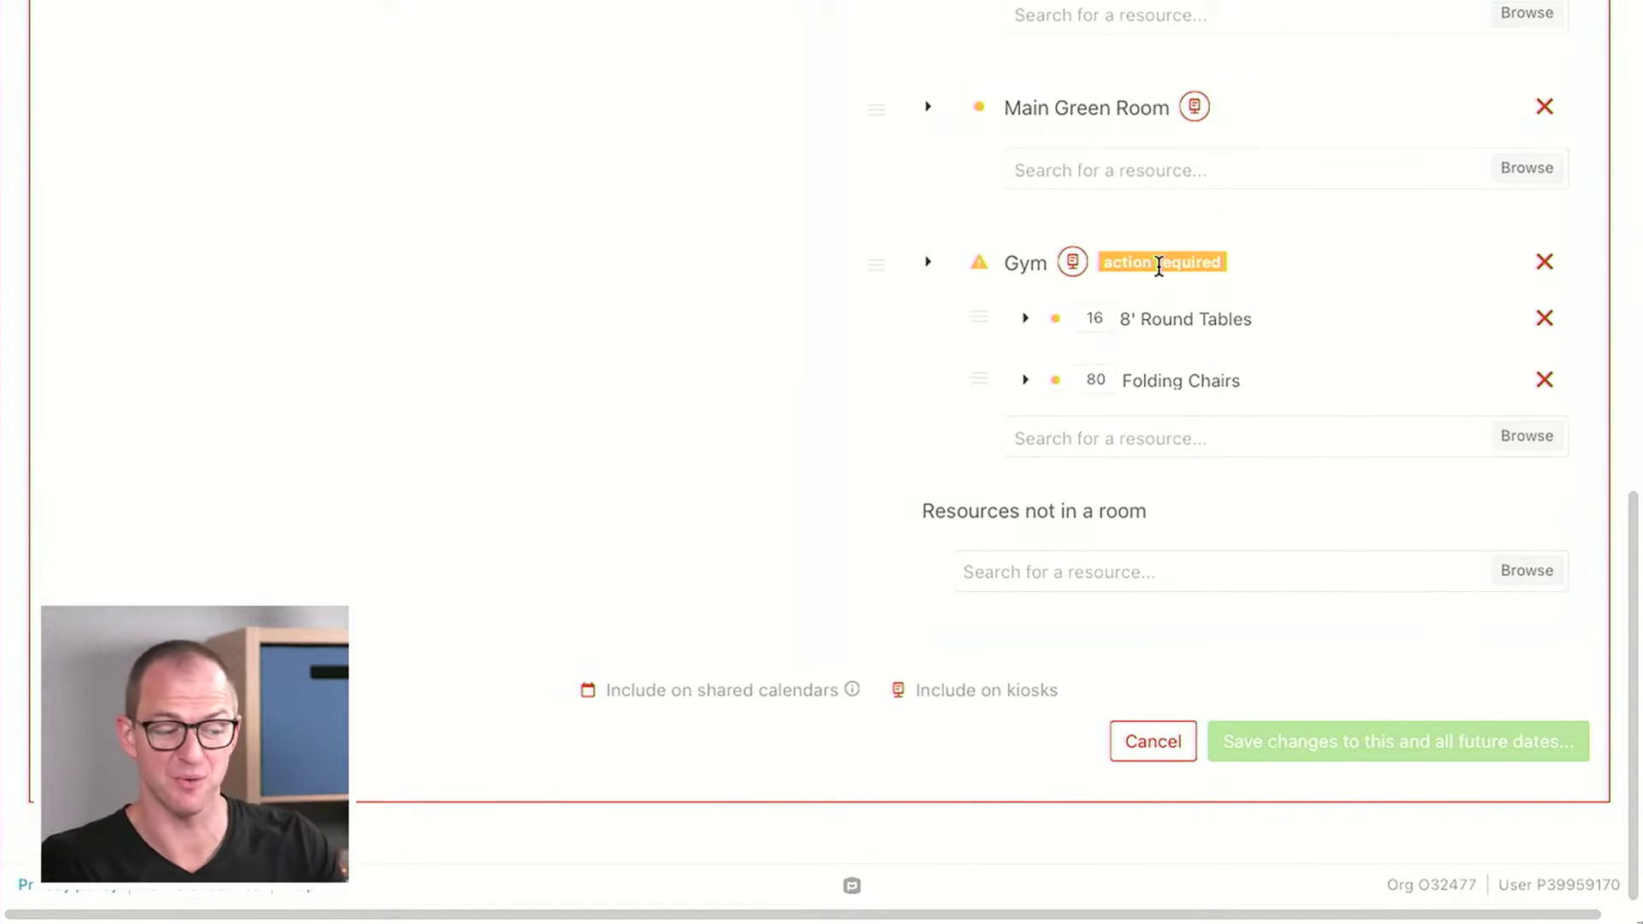
{"action": "left_click", "coordinate": [927, 263]}
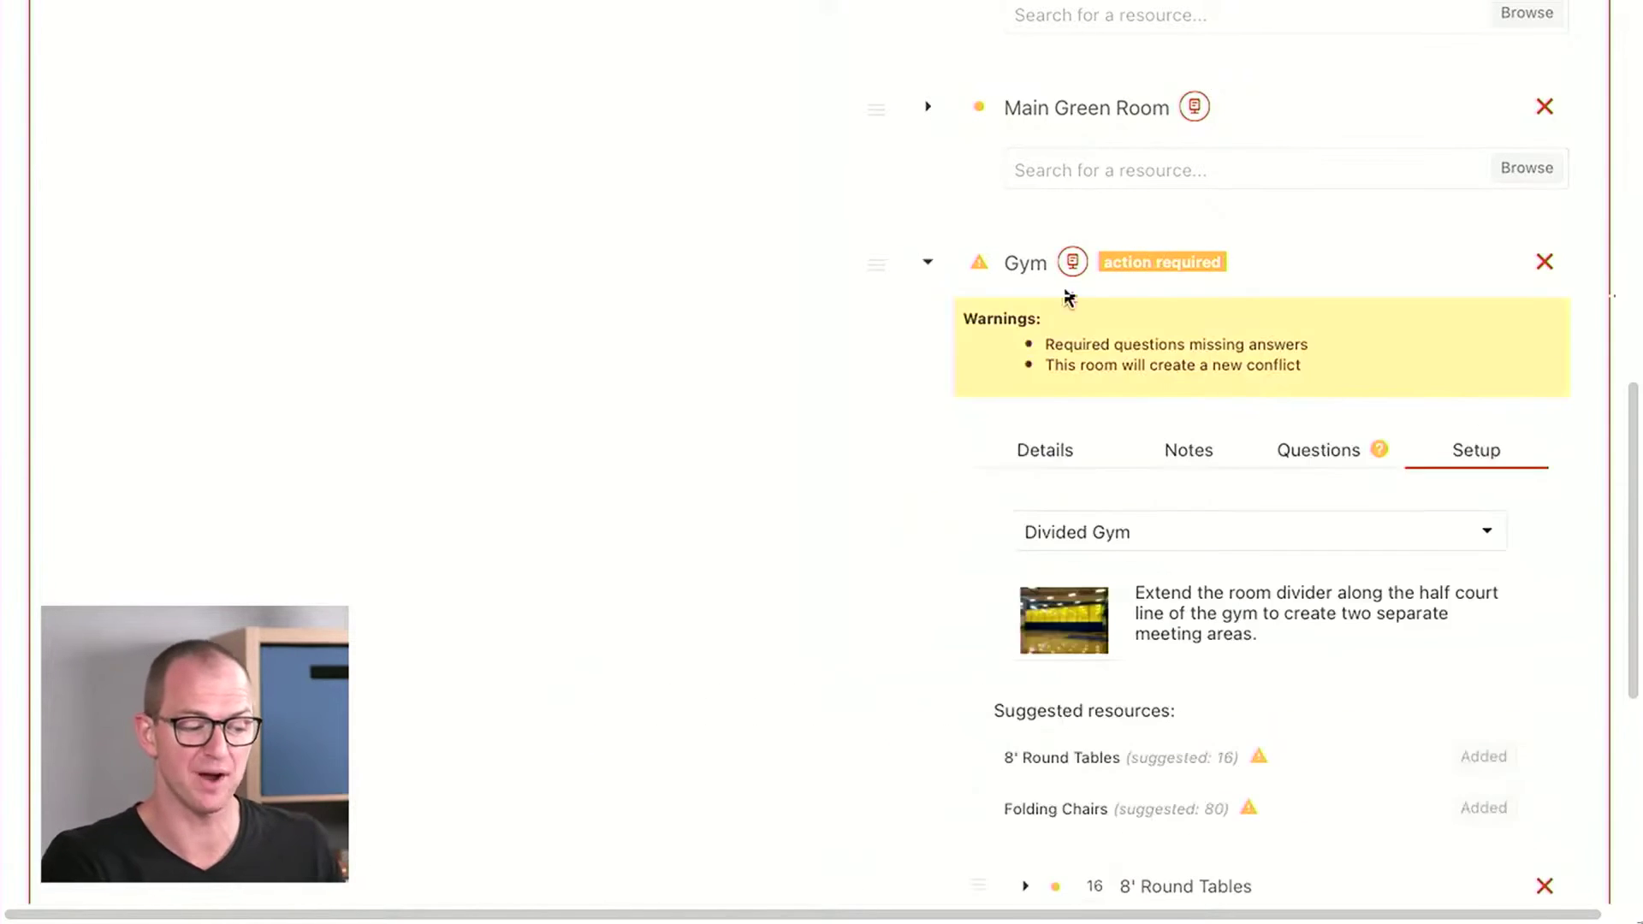
{"action": "left_click", "coordinate": [1328, 453]}
{"action": "scroll", "coordinate": [1192, 550], "scroll_direction": "down", "scroll_amount": 3}
{"action": "scroll", "coordinate": [1193, 552], "scroll_direction": "up", "scroll_amount": 1}
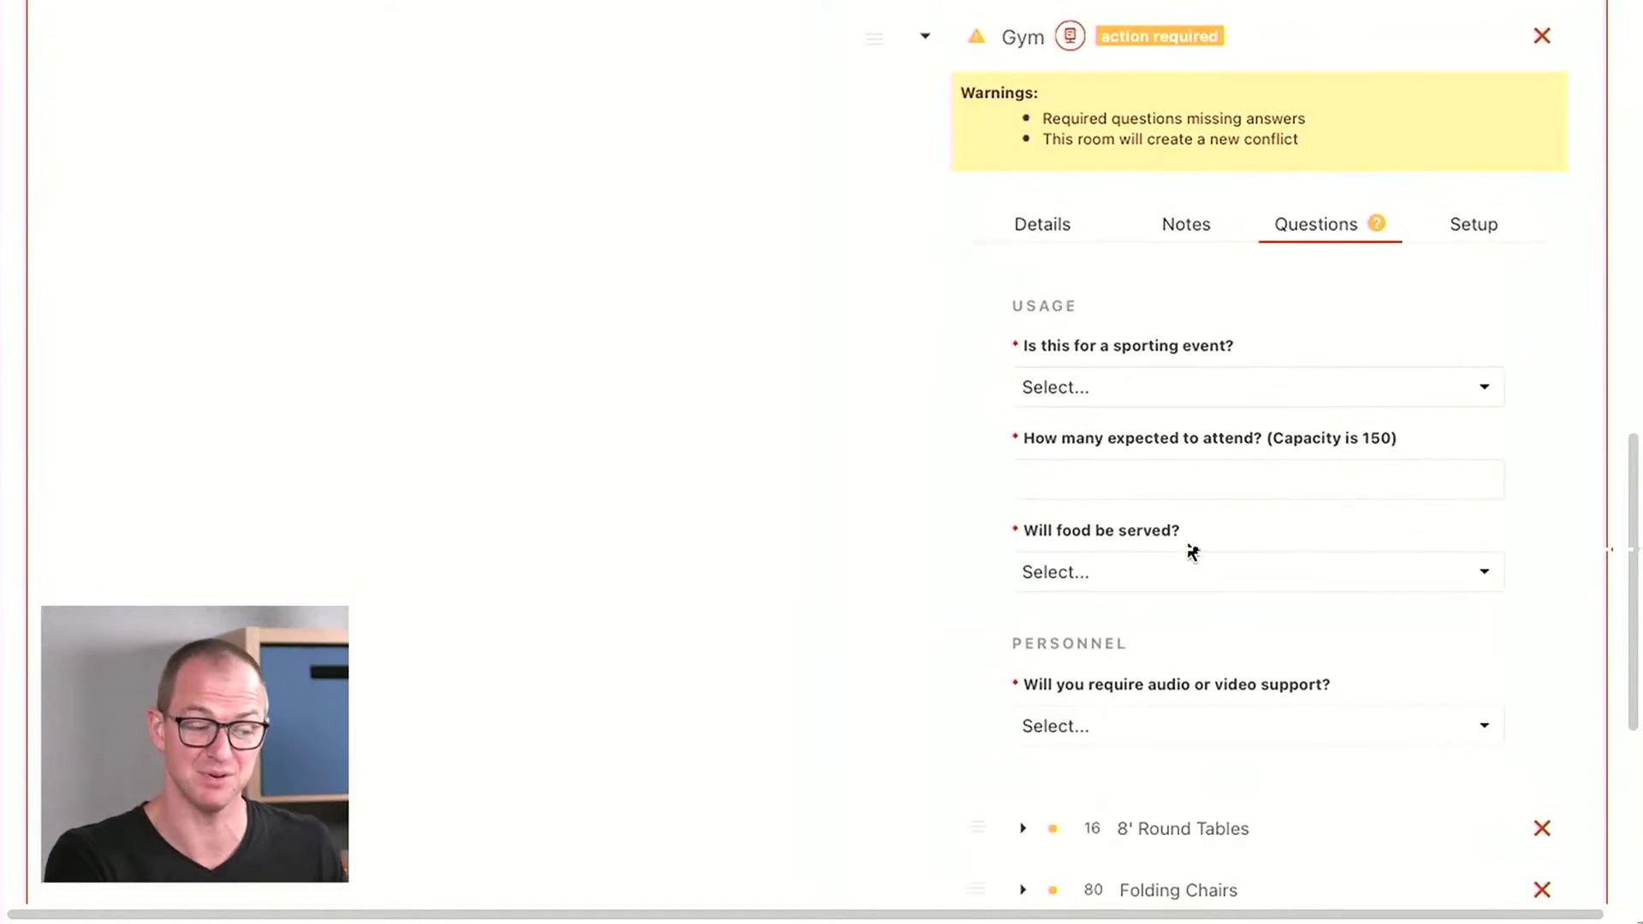
{"action": "scroll", "coordinate": [1192, 550], "scroll_direction": "up", "scroll_amount": 2}
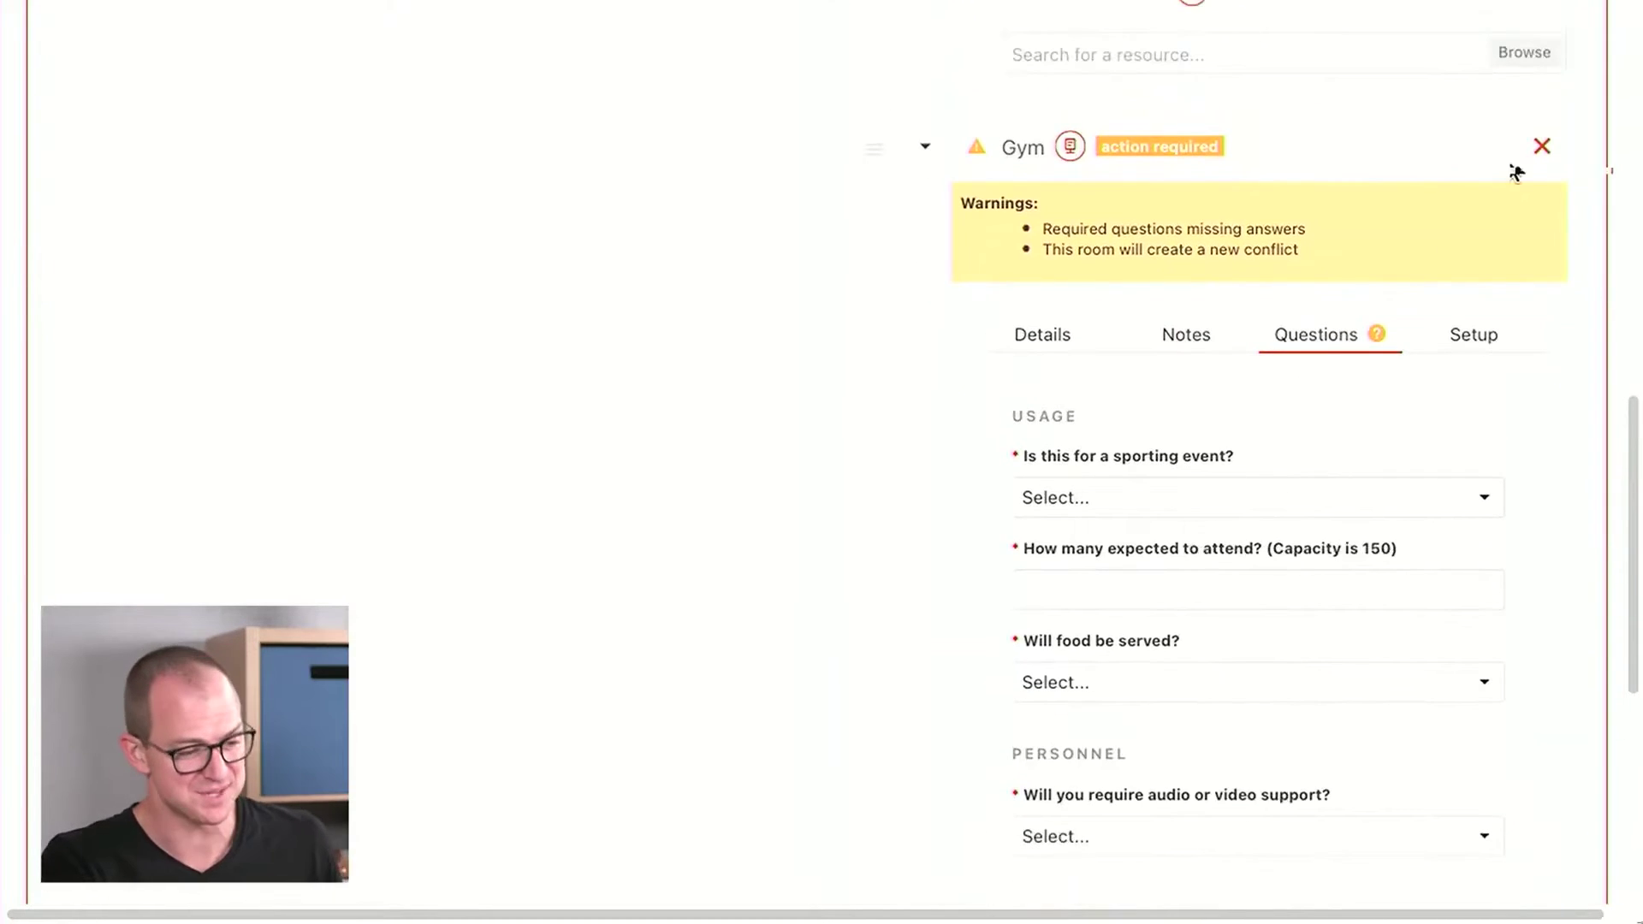
{"action": "left_click", "coordinate": [1543, 150]}
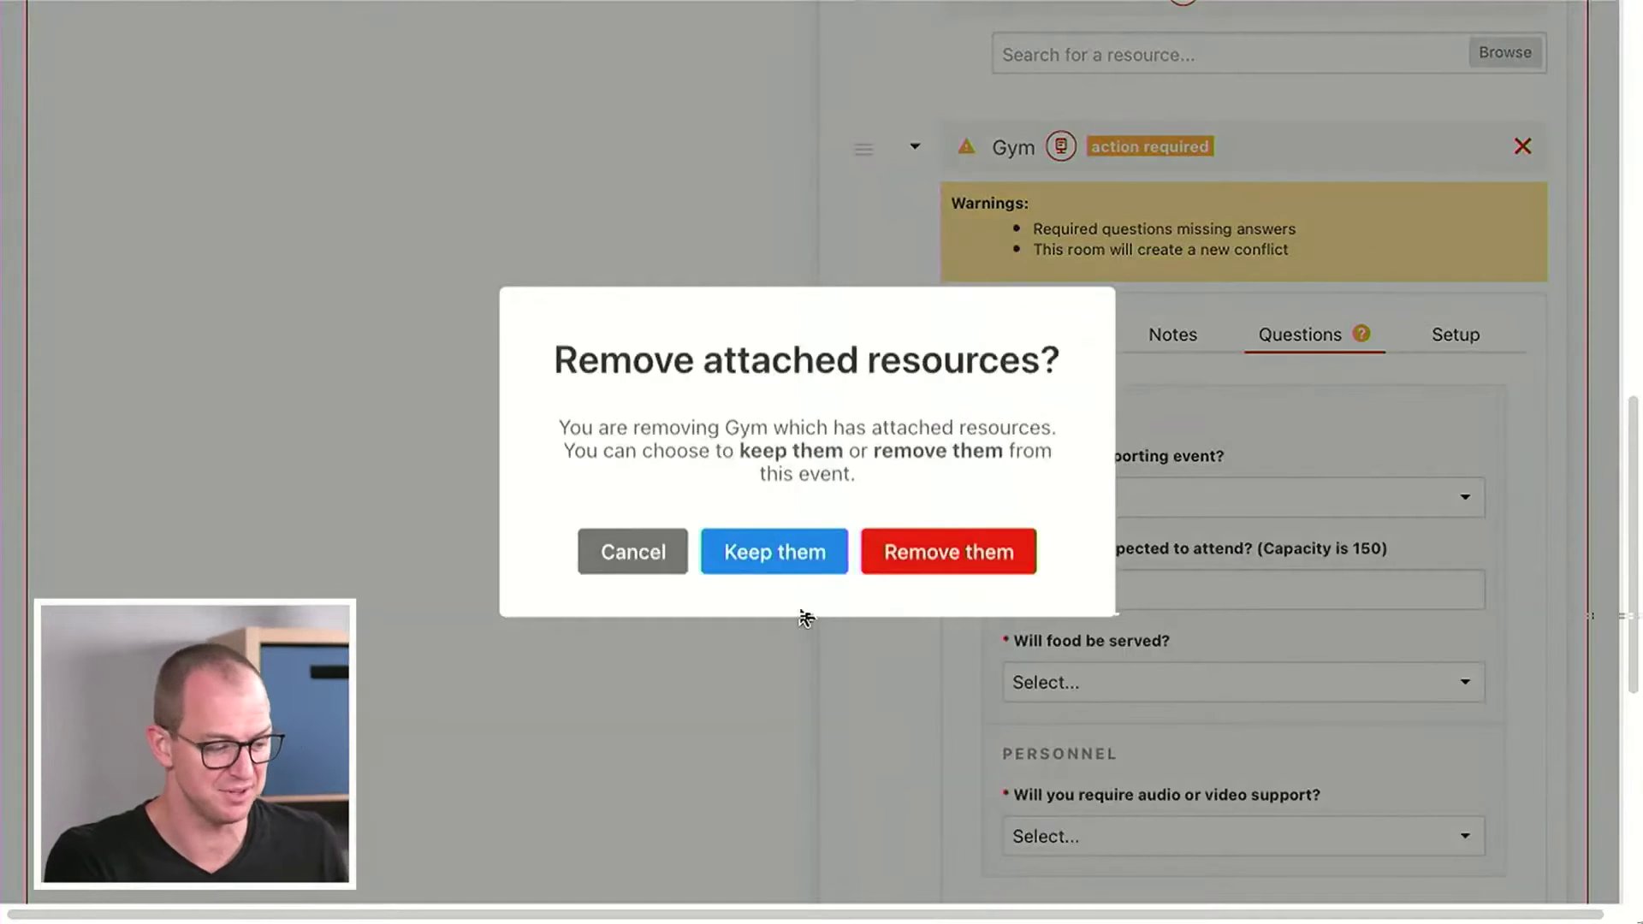
- Remove the extra Gym with its tables and chairs, leaving one Gym with 5 Rolling Trashcans
{"action": "left_click", "coordinate": [906, 556]}
{"action": "scroll", "coordinate": [1286, 536], "scroll_direction": "up", "scroll_amount": 4}
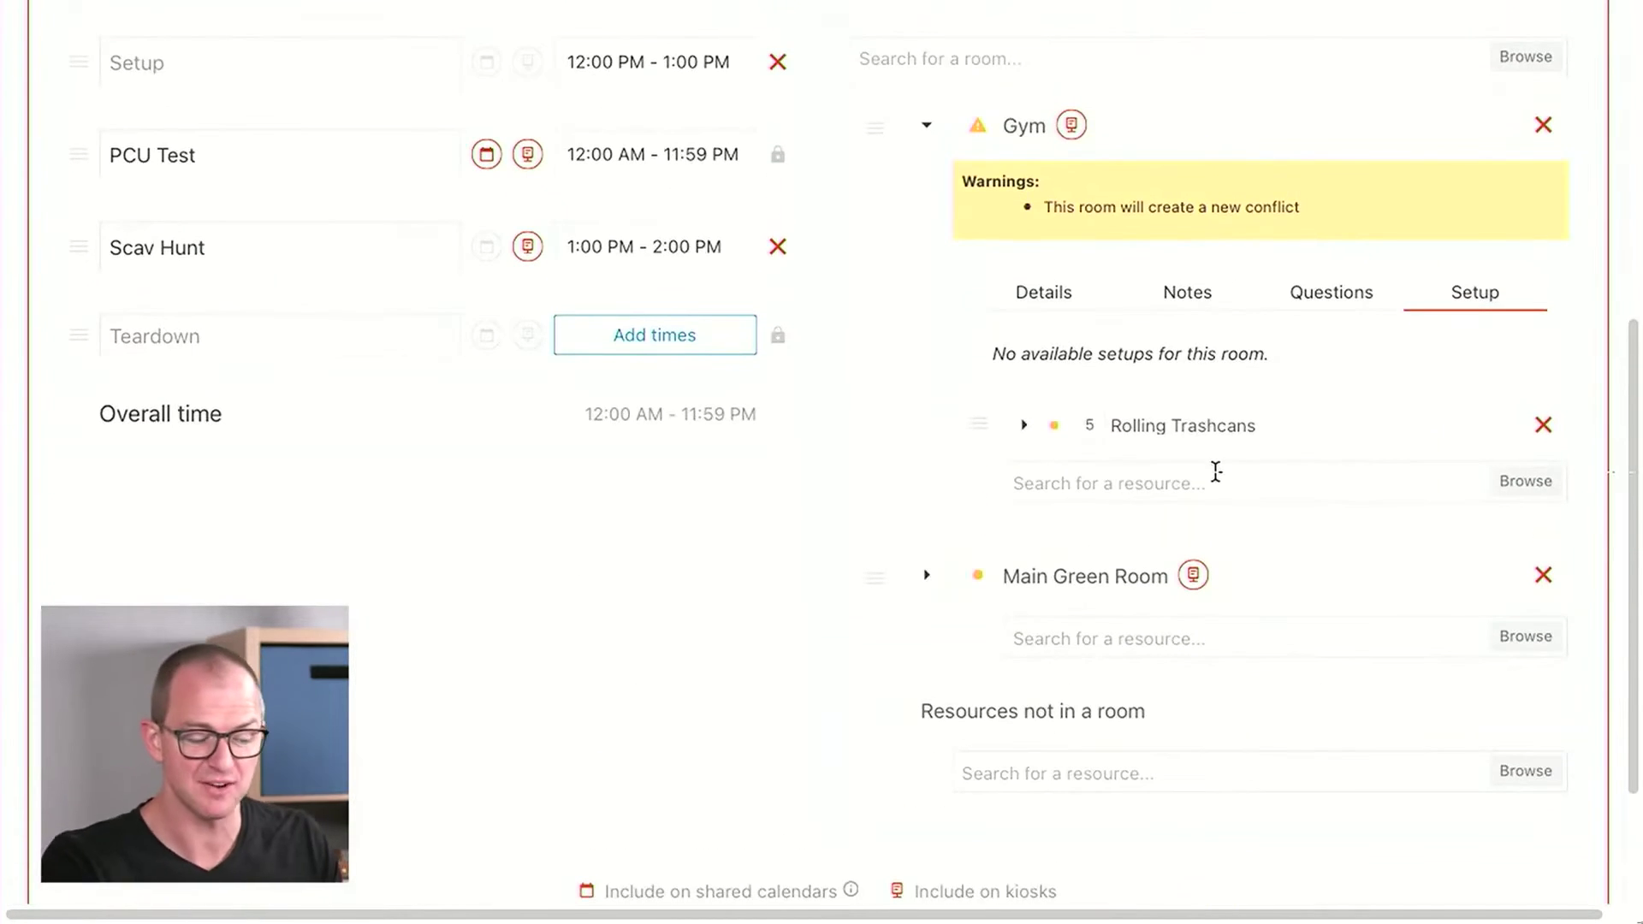
{"action": "scroll", "coordinate": [1186, 510], "scroll_direction": "down", "scroll_amount": 1}
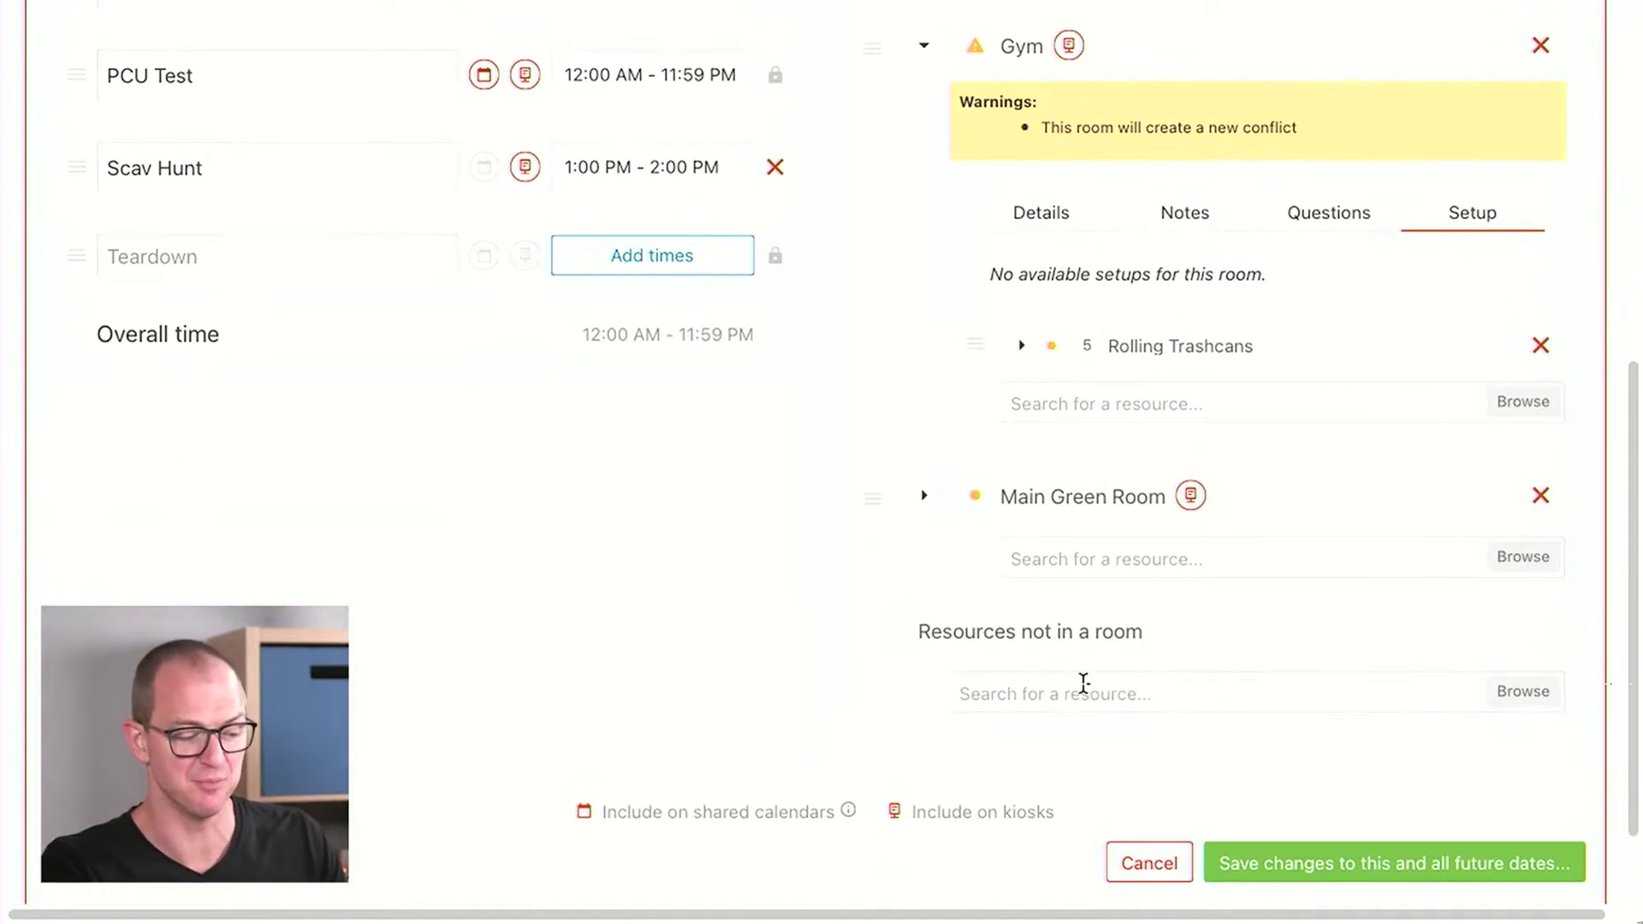
{"action": "left_click", "coordinate": [1070, 711]}
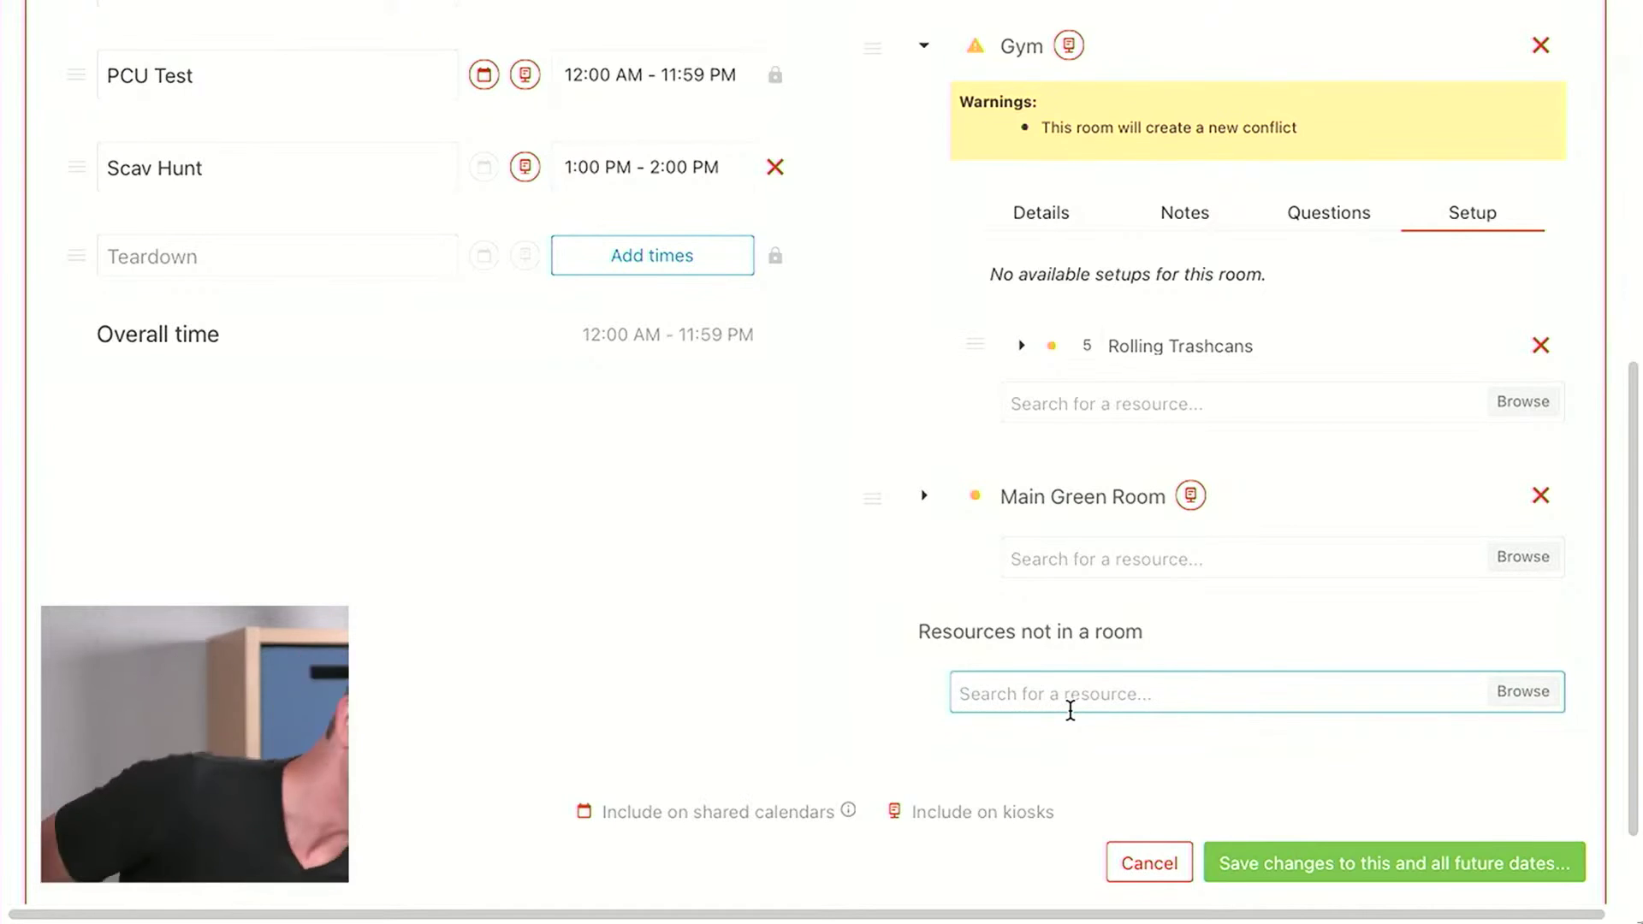
{"action": "scroll", "coordinate": [1119, 699], "scroll_direction": "up", "scroll_amount": 3}
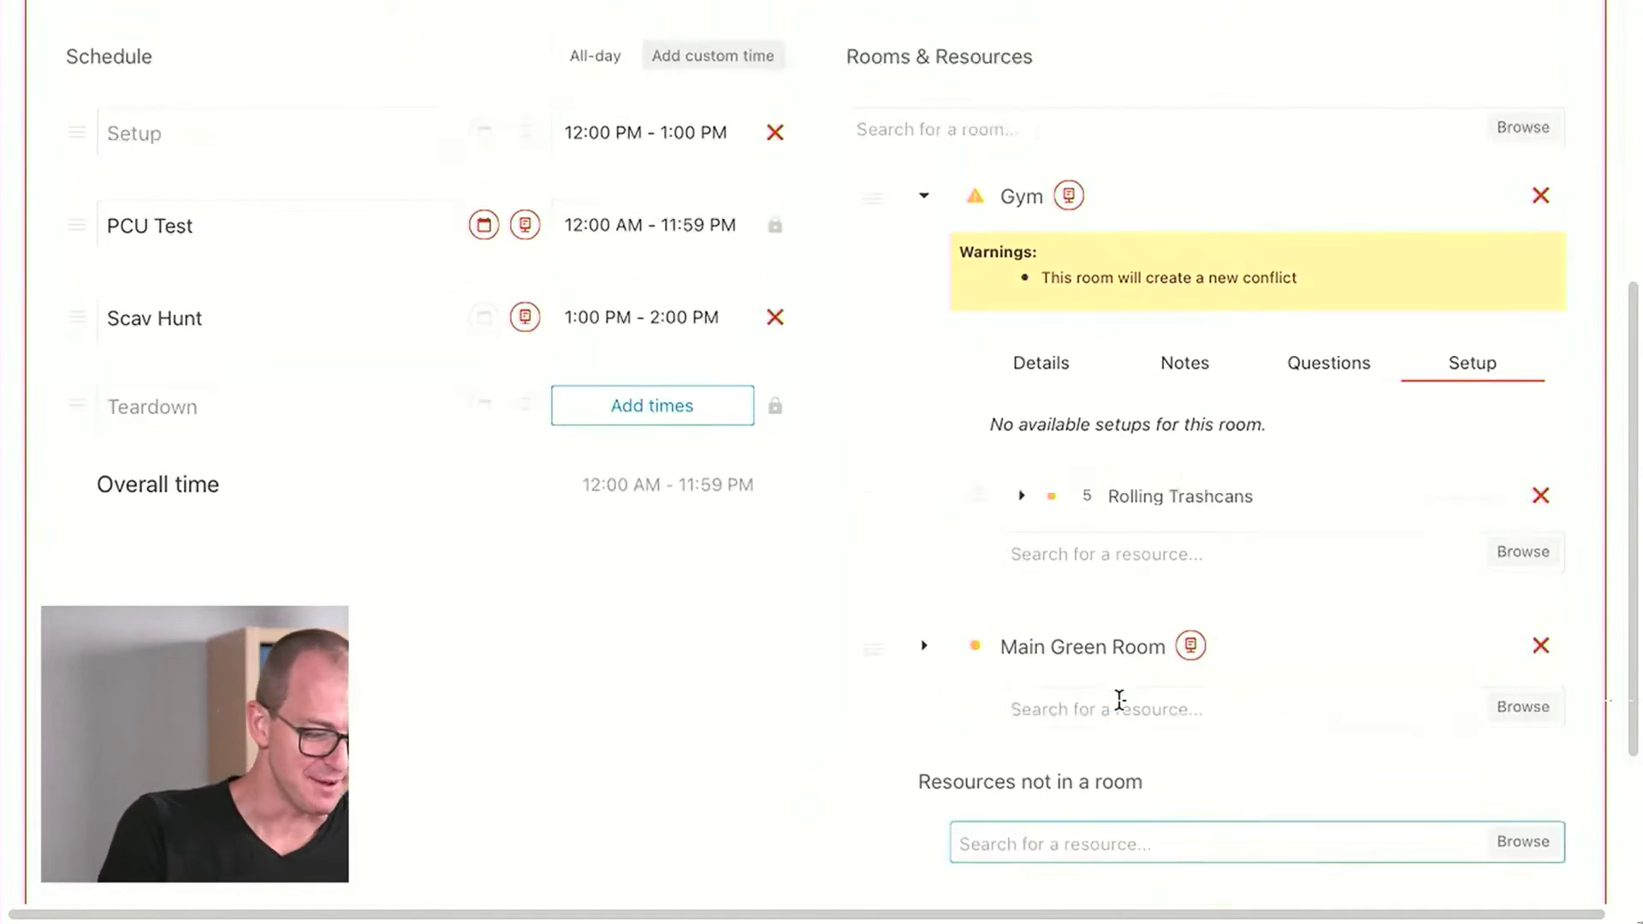
{"action": "scroll", "coordinate": [1119, 699], "scroll_direction": "up", "scroll_amount": 1}
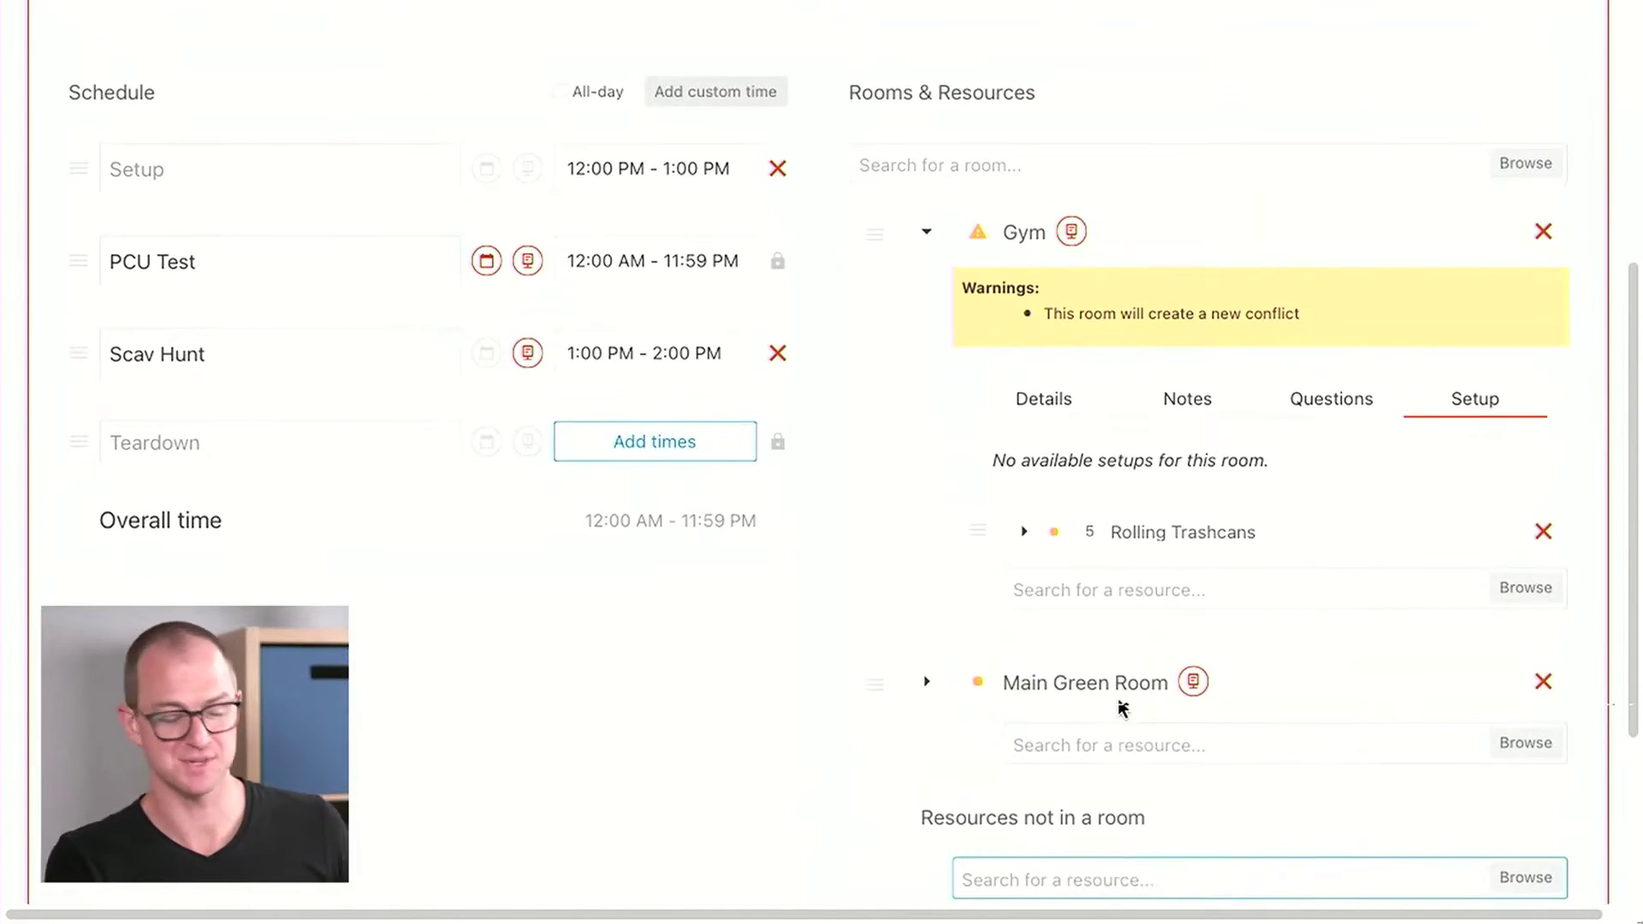
{"action": "scroll", "coordinate": [1119, 708], "scroll_direction": "down", "scroll_amount": 6}
- Save for this and all future dates and create the PCU Test event
{"action": "left_click", "coordinate": [1437, 760]}
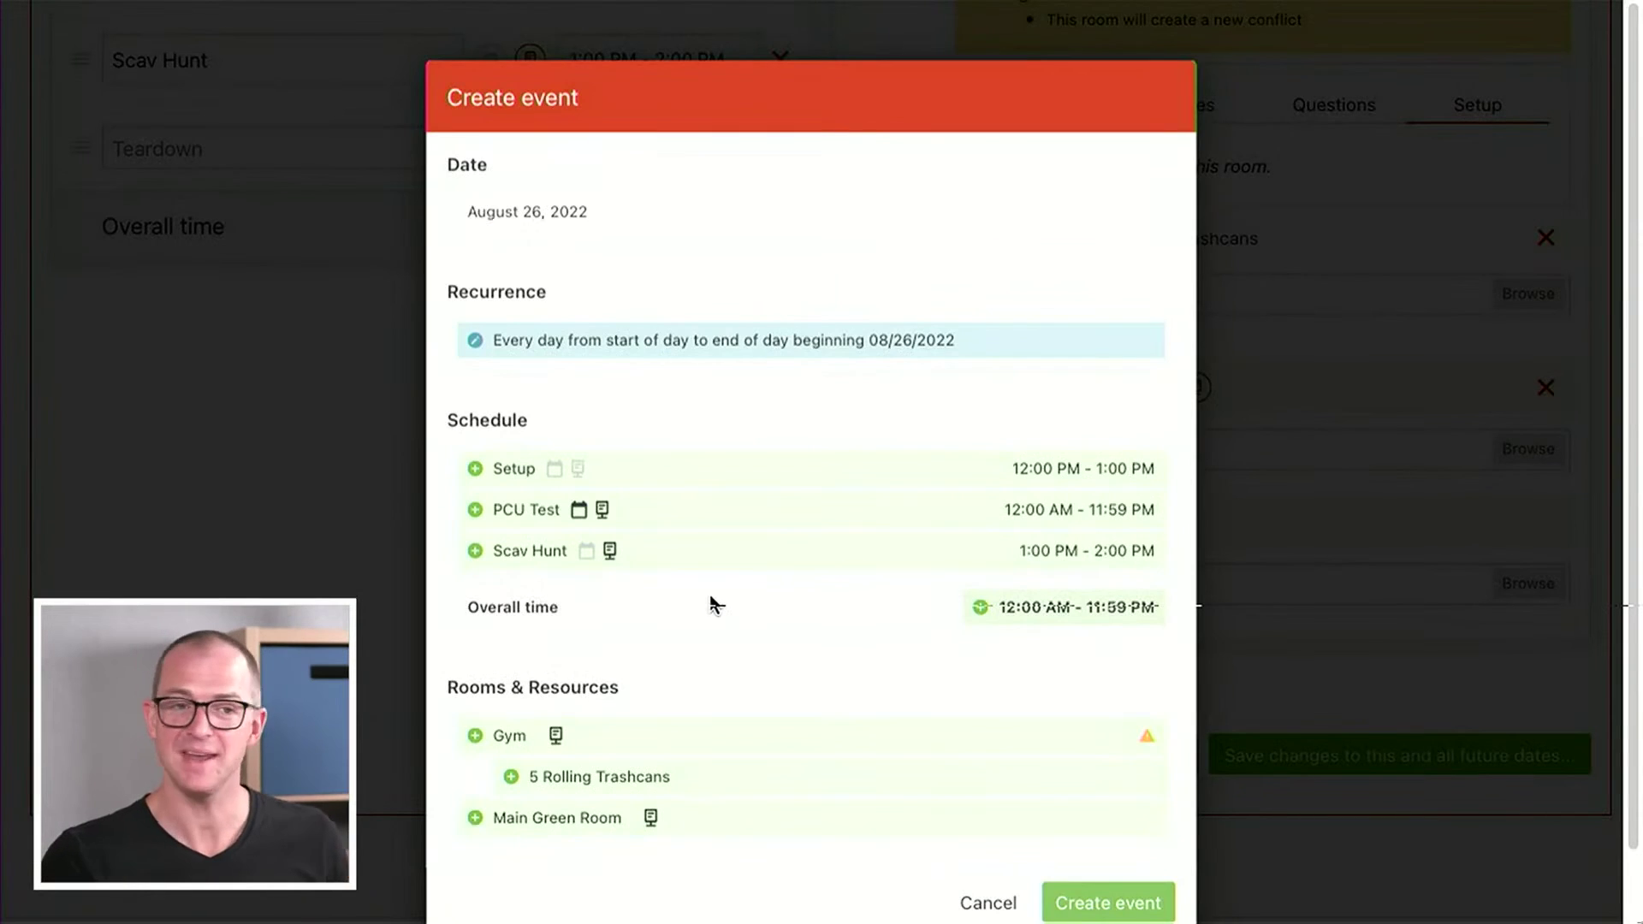
{"action": "scroll", "coordinate": [716, 605], "scroll_direction": "down", "scroll_amount": 2}
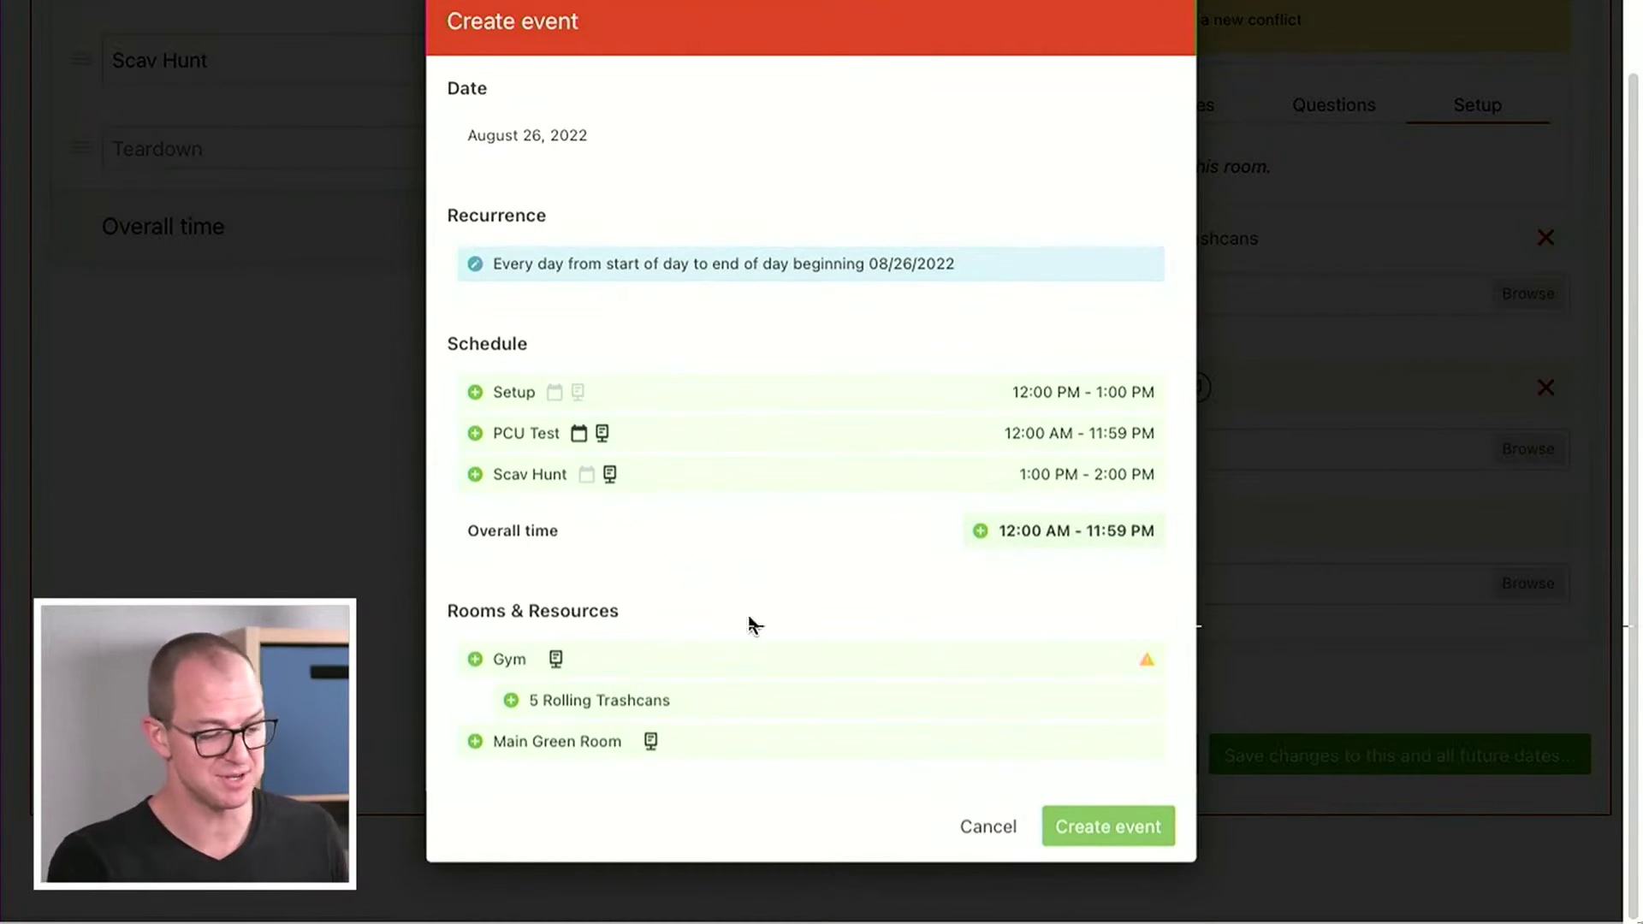
{"action": "left_click", "coordinate": [1128, 826]}
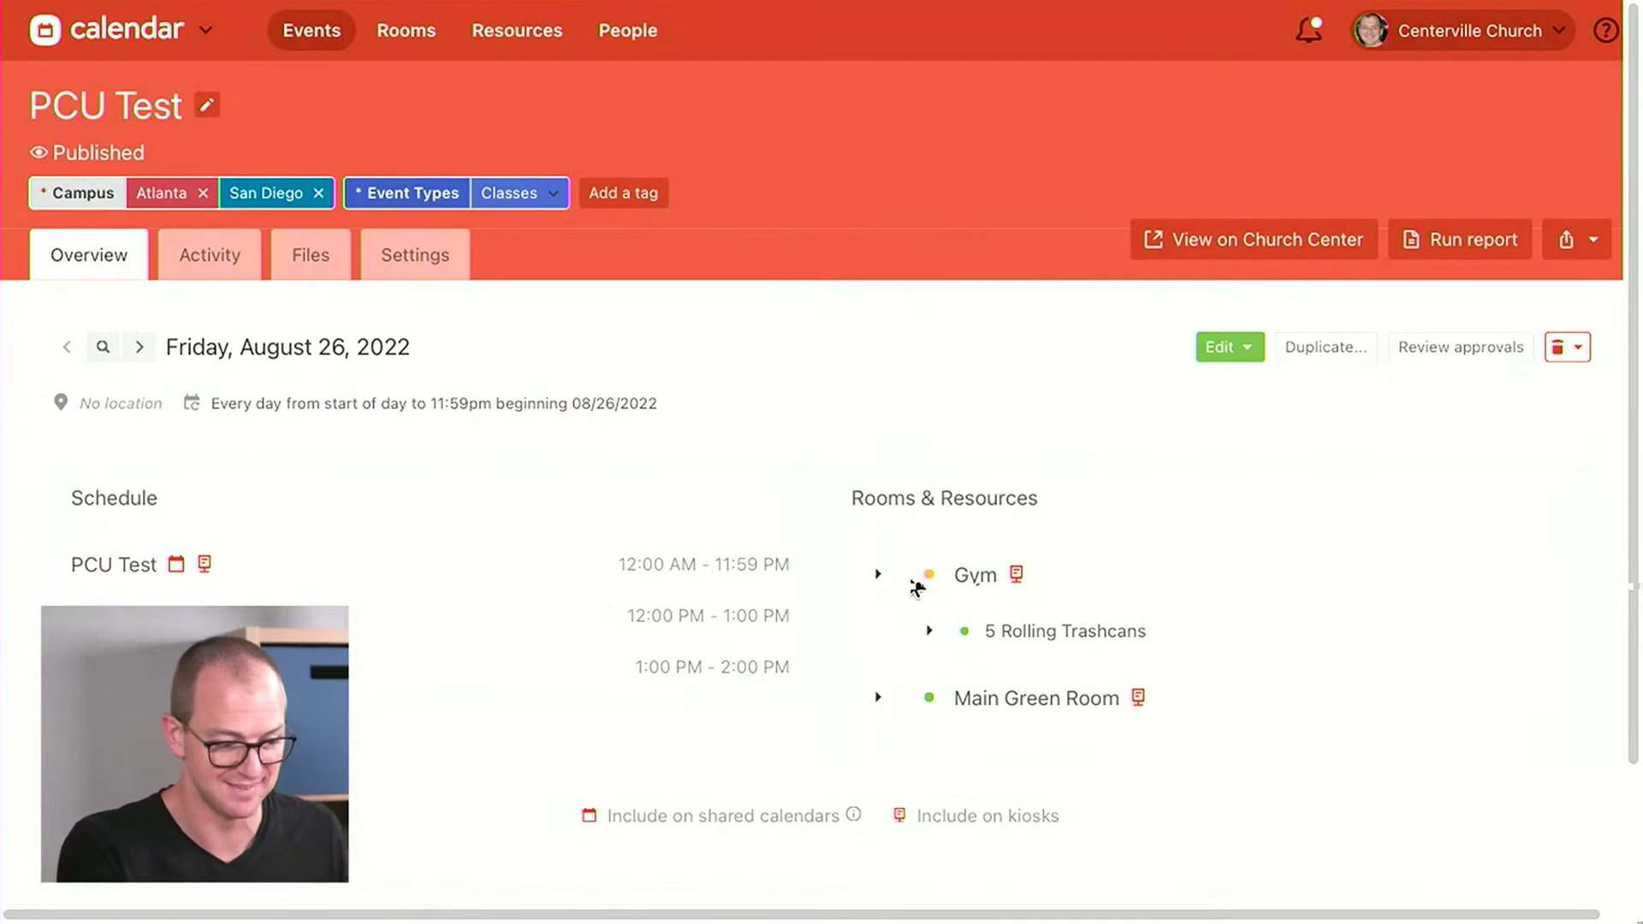
- Expand the Gym's details and edit this and all future dates of the event
{"action": "left_click", "coordinate": [876, 574]}
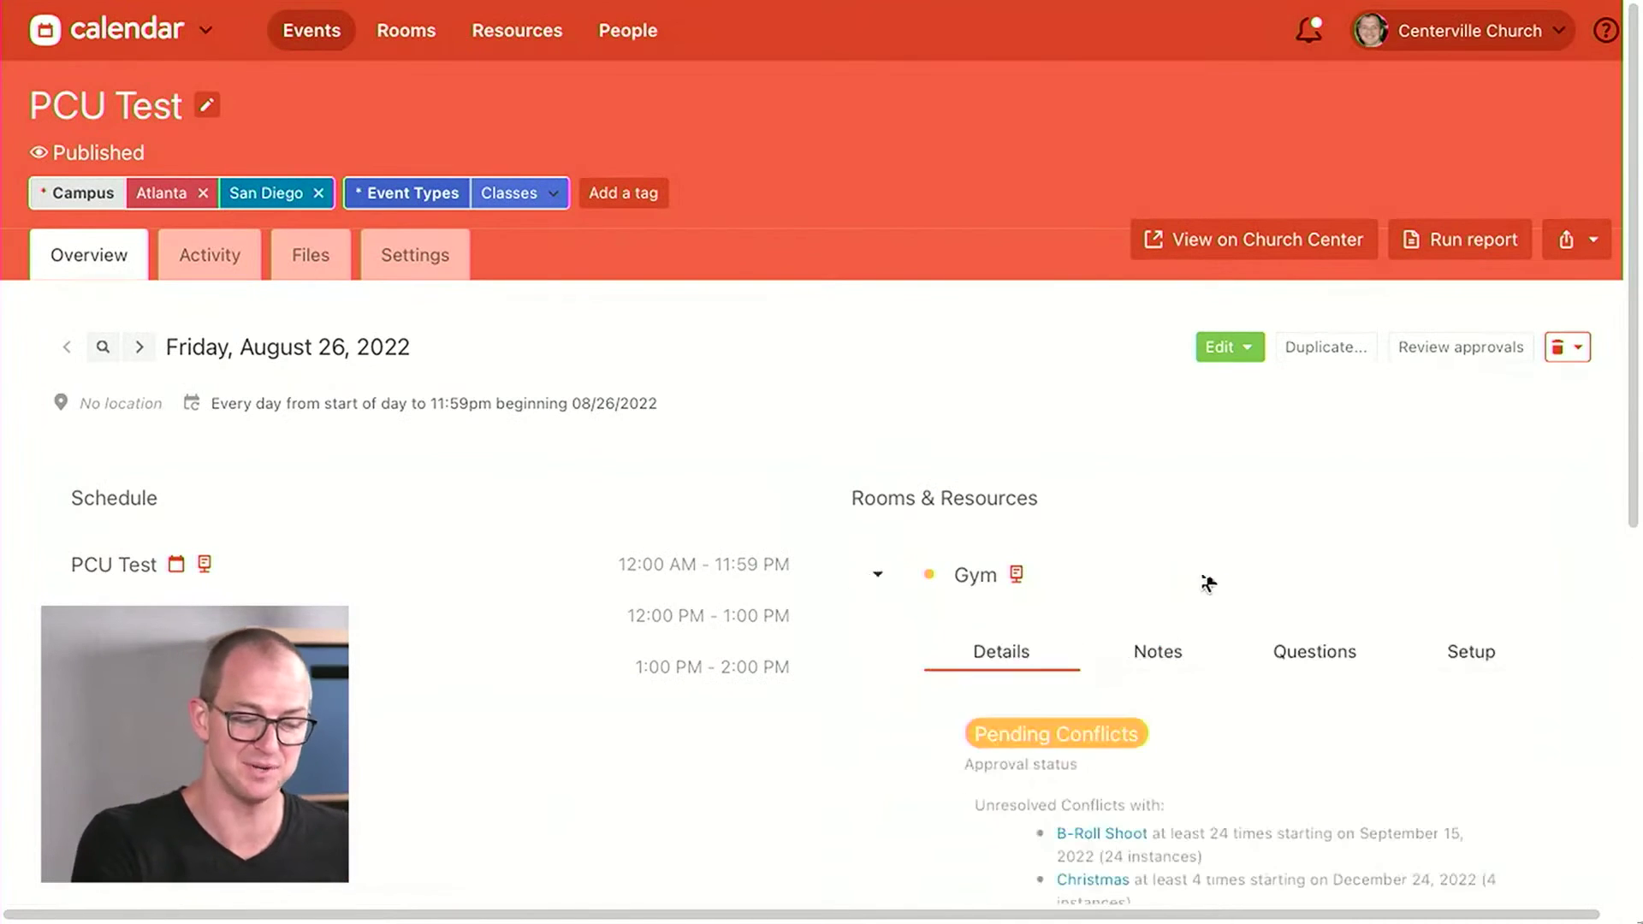
{"action": "scroll", "coordinate": [1228, 580], "scroll_direction": "down", "scroll_amount": 4}
{"action": "scroll", "coordinate": [1229, 579], "scroll_direction": "up", "scroll_amount": 4}
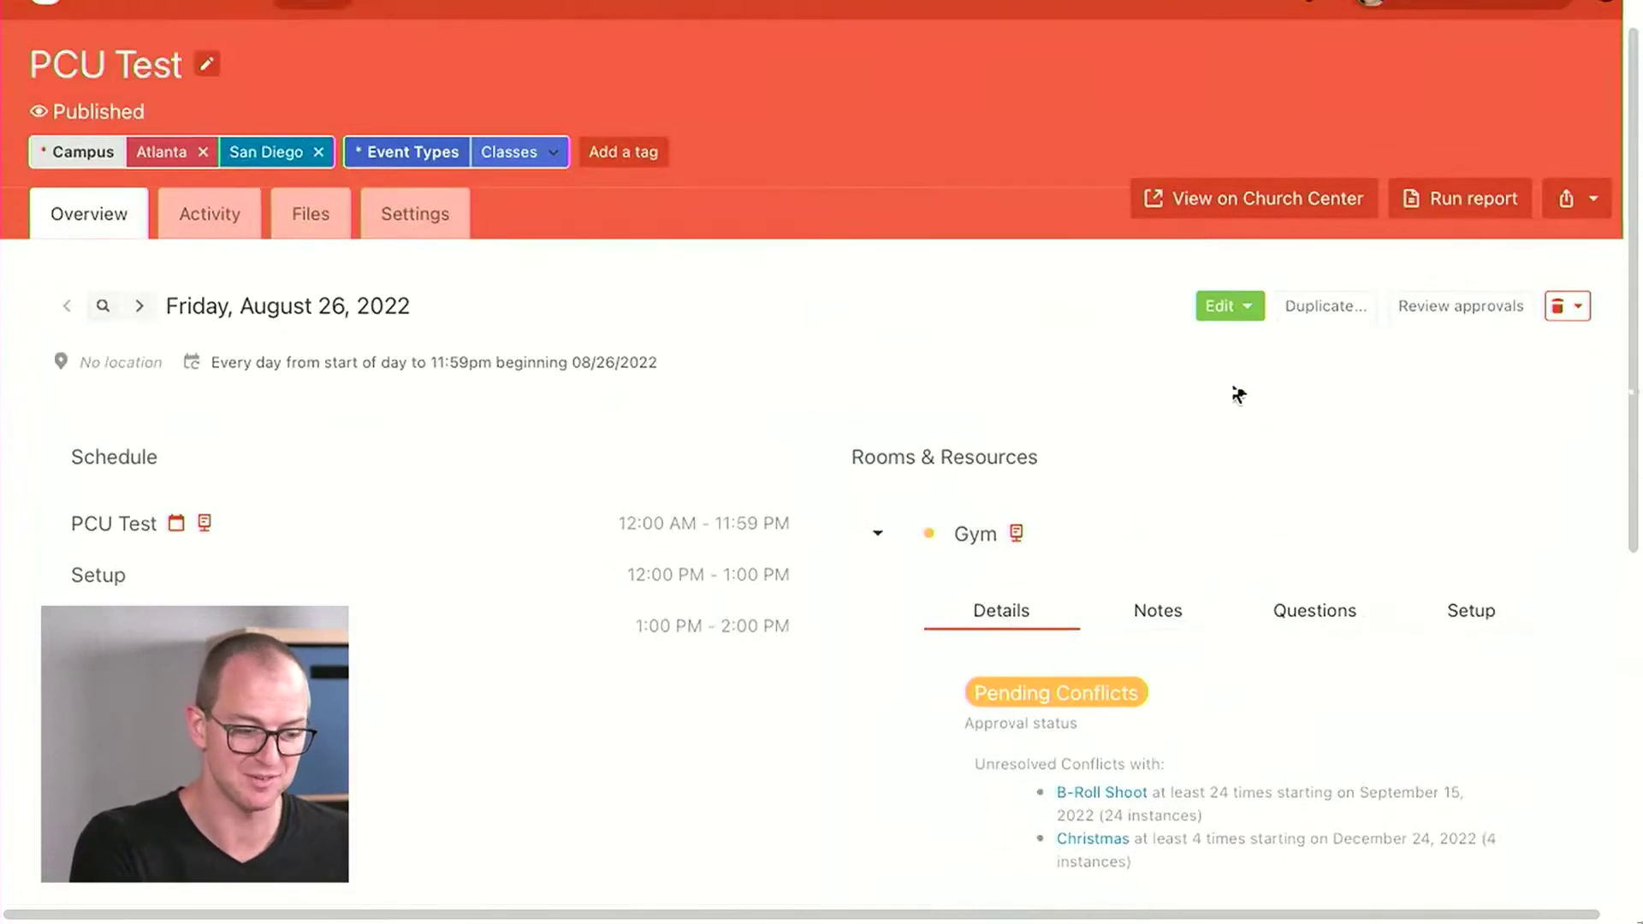
{"action": "left_click", "coordinate": [1249, 305]}
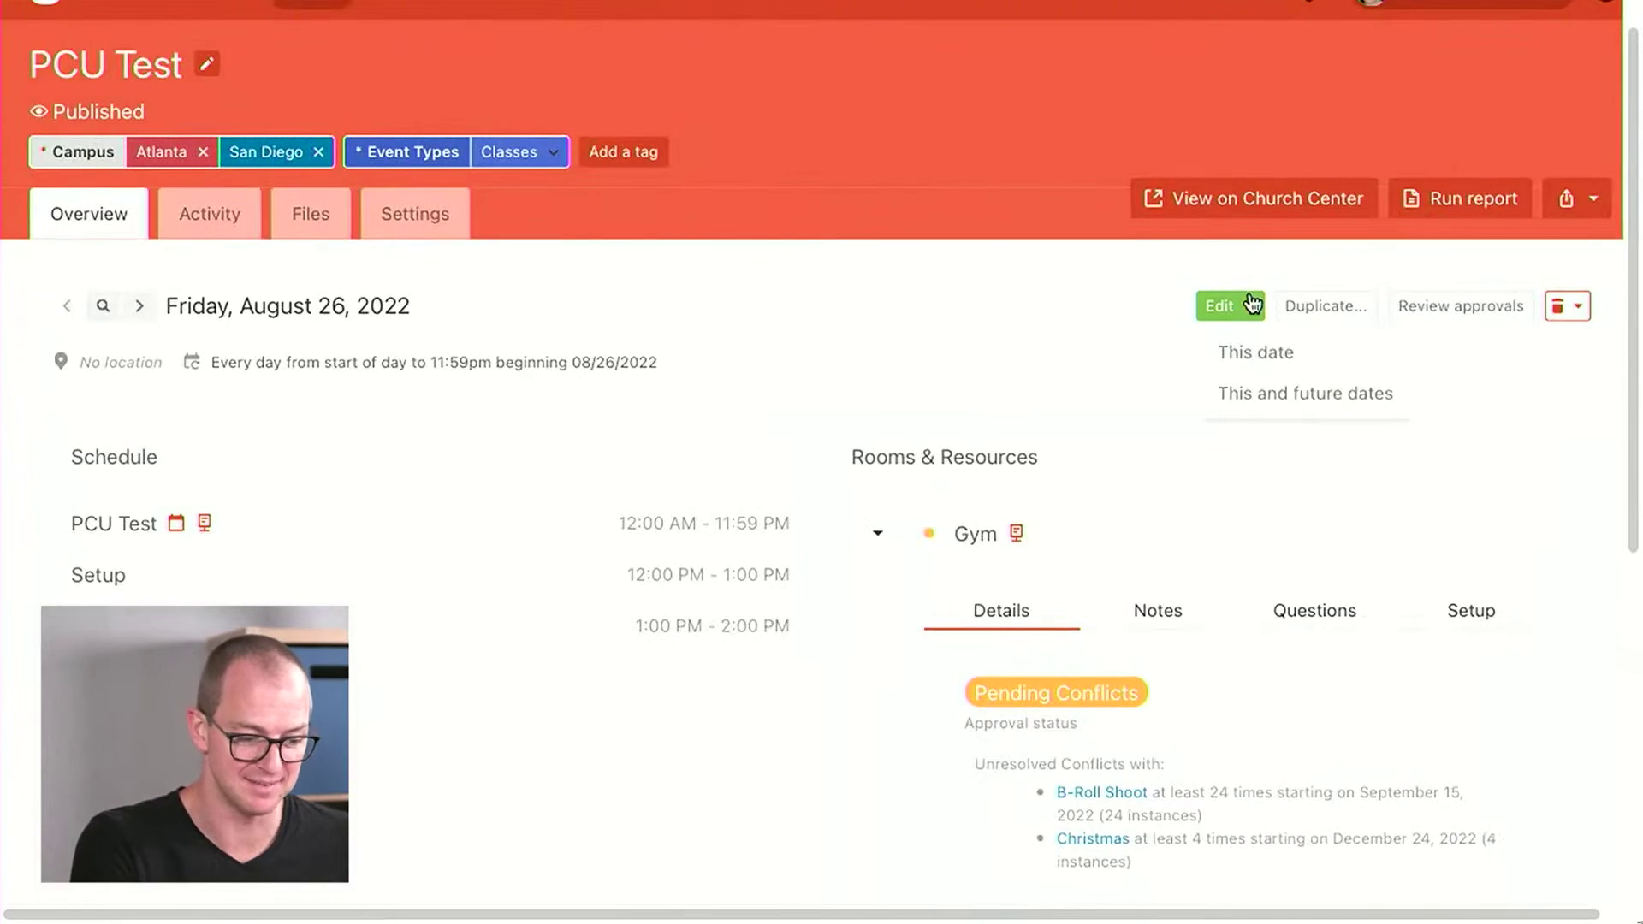
{"action": "left_click", "coordinate": [1268, 406]}
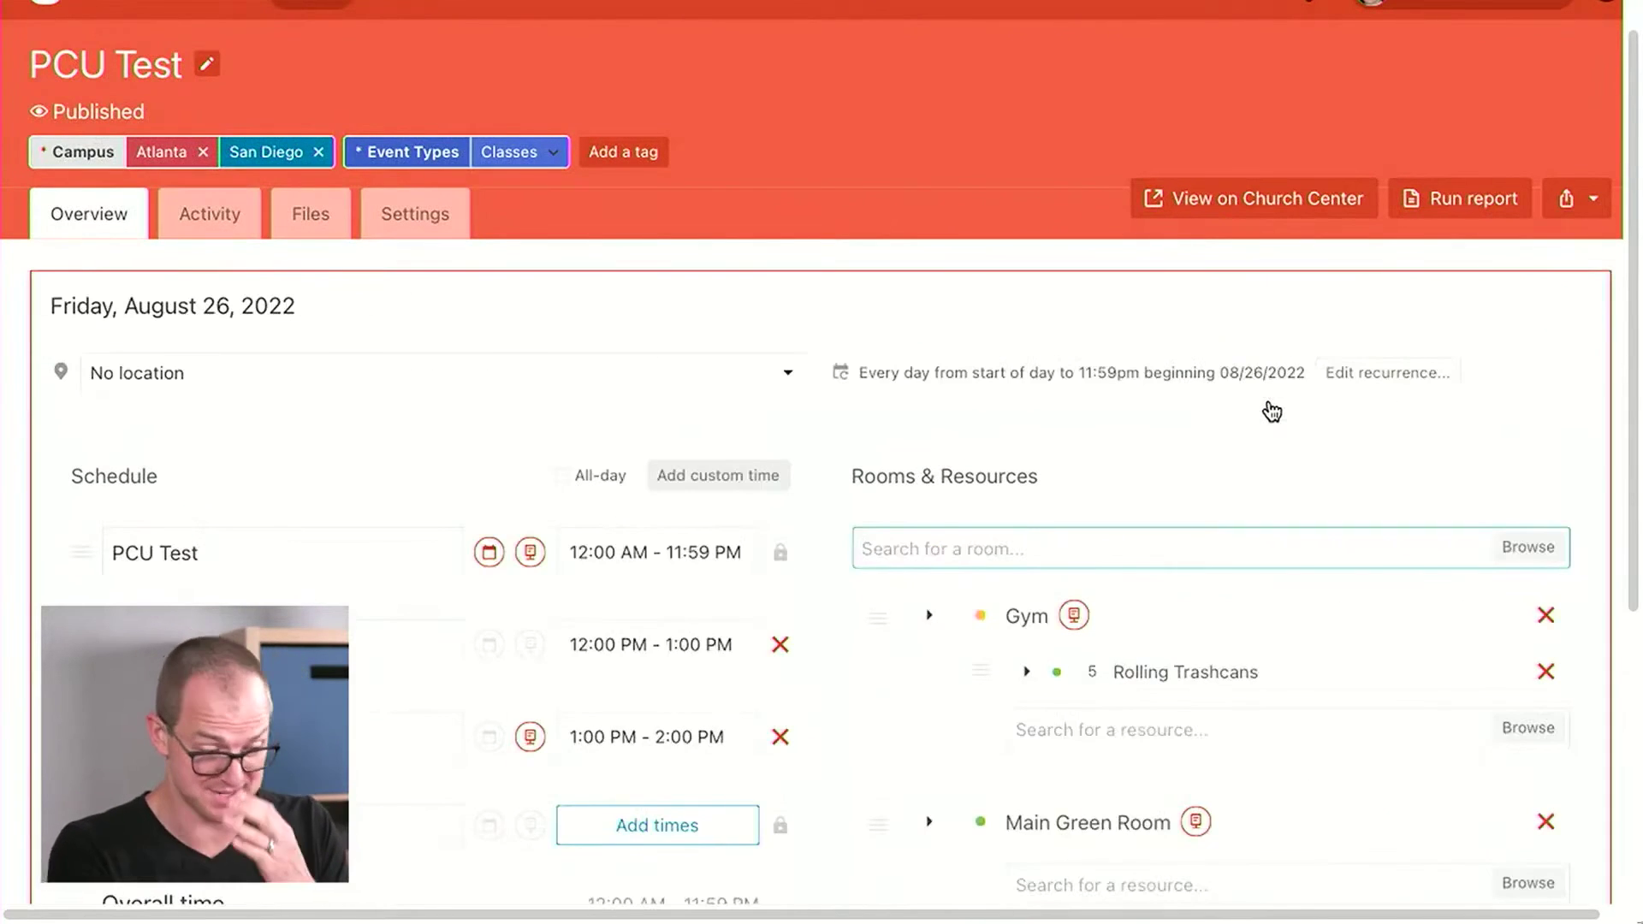
- Remove the Gym with its Rolling Trashcans and save changes for this and future dates
{"action": "left_click", "coordinate": [1547, 615]}
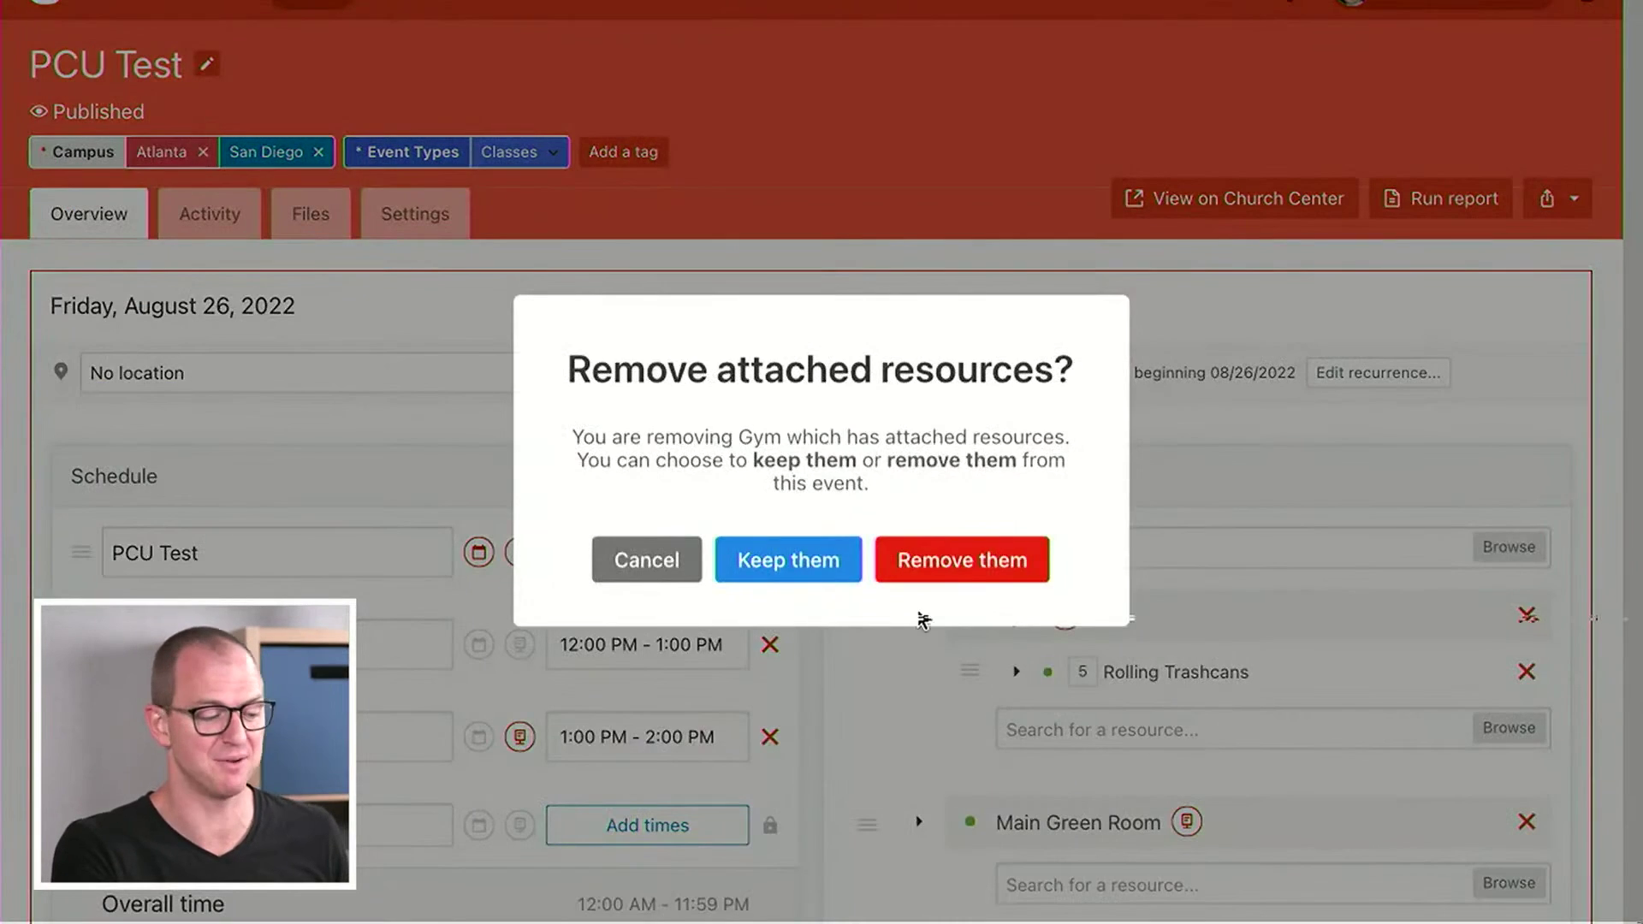
{"action": "left_click", "coordinate": [969, 569]}
{"action": "scroll", "coordinate": [1095, 616], "scroll_direction": "down", "scroll_amount": 4}
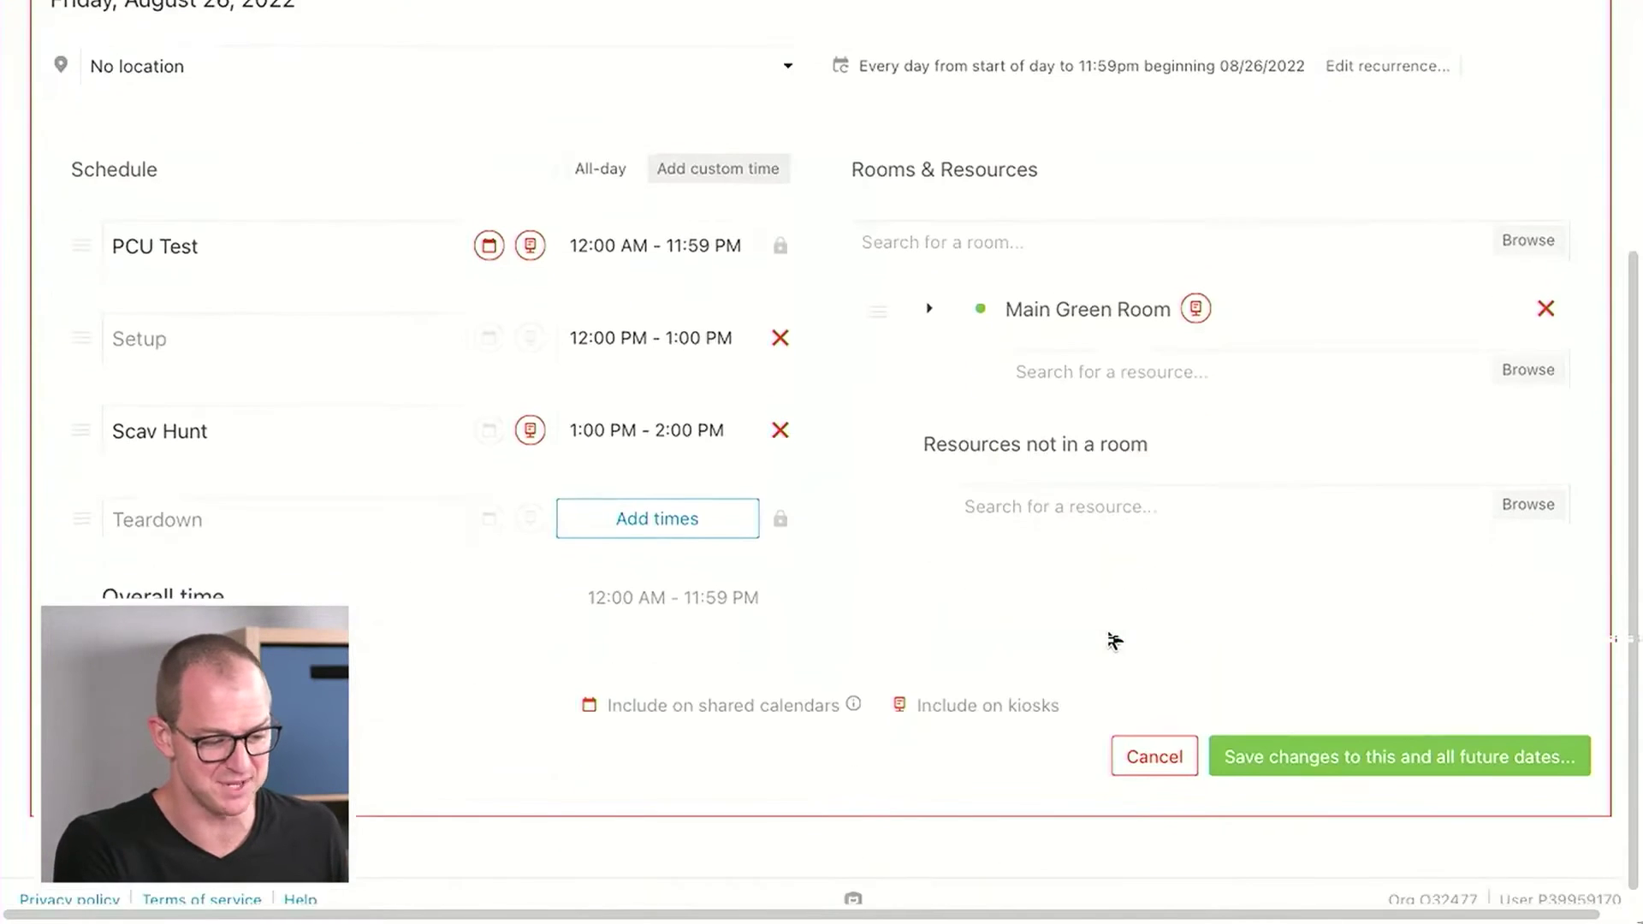
{"action": "left_click", "coordinate": [1315, 749]}
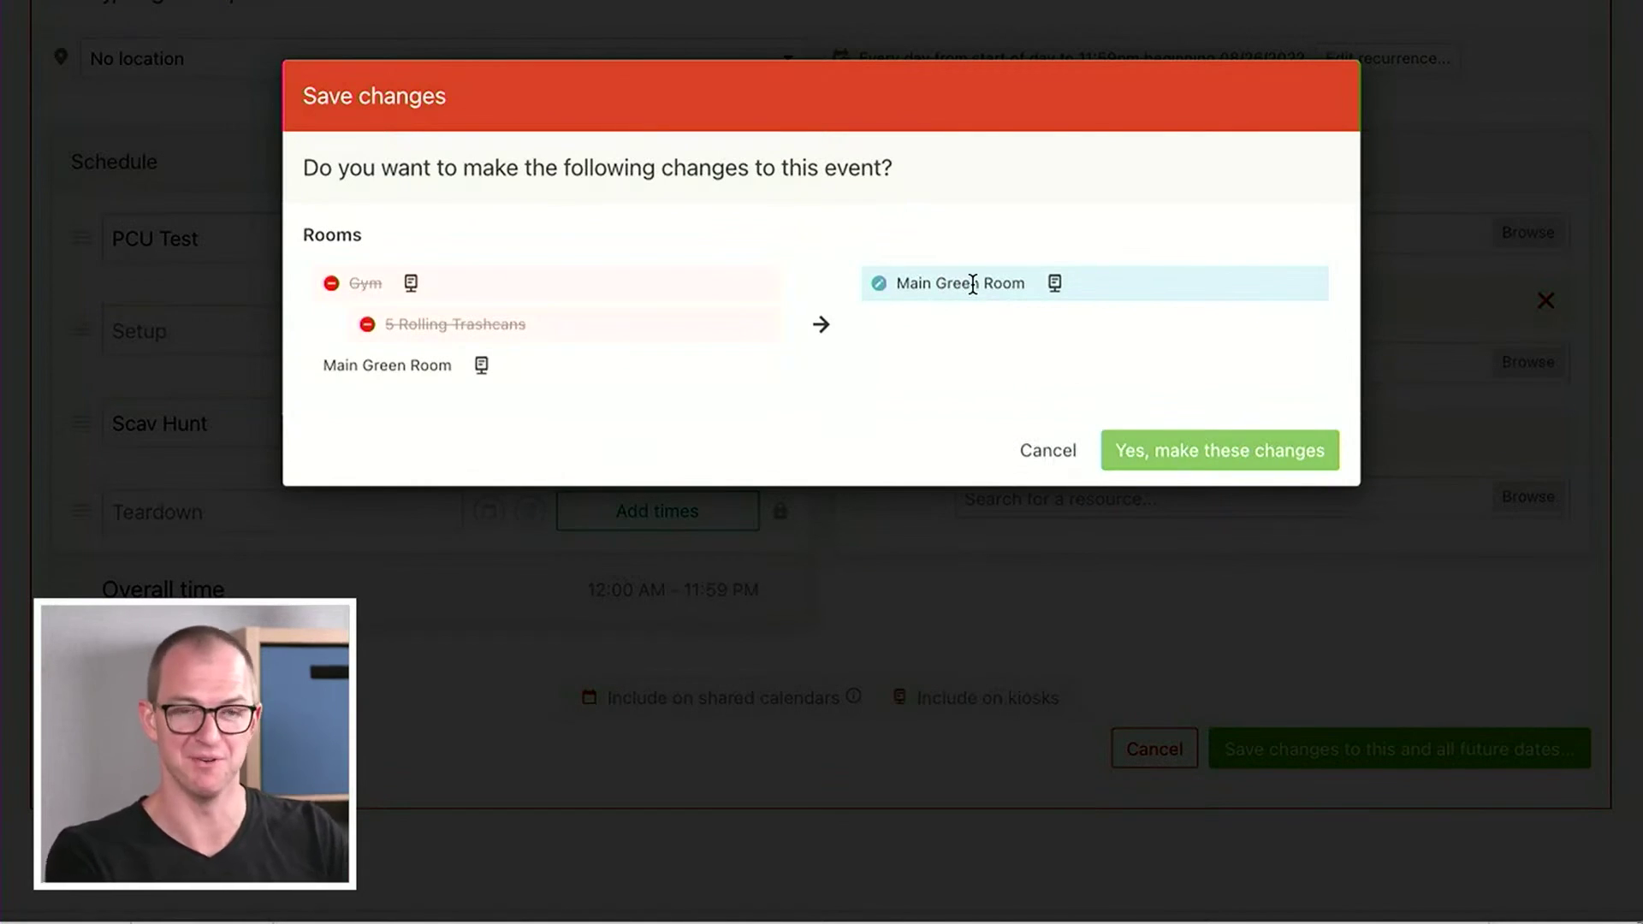
- Confirm 'Yes, make these changes' so only the Main Green Room stays booked
{"action": "left_click", "coordinate": [1185, 457]}
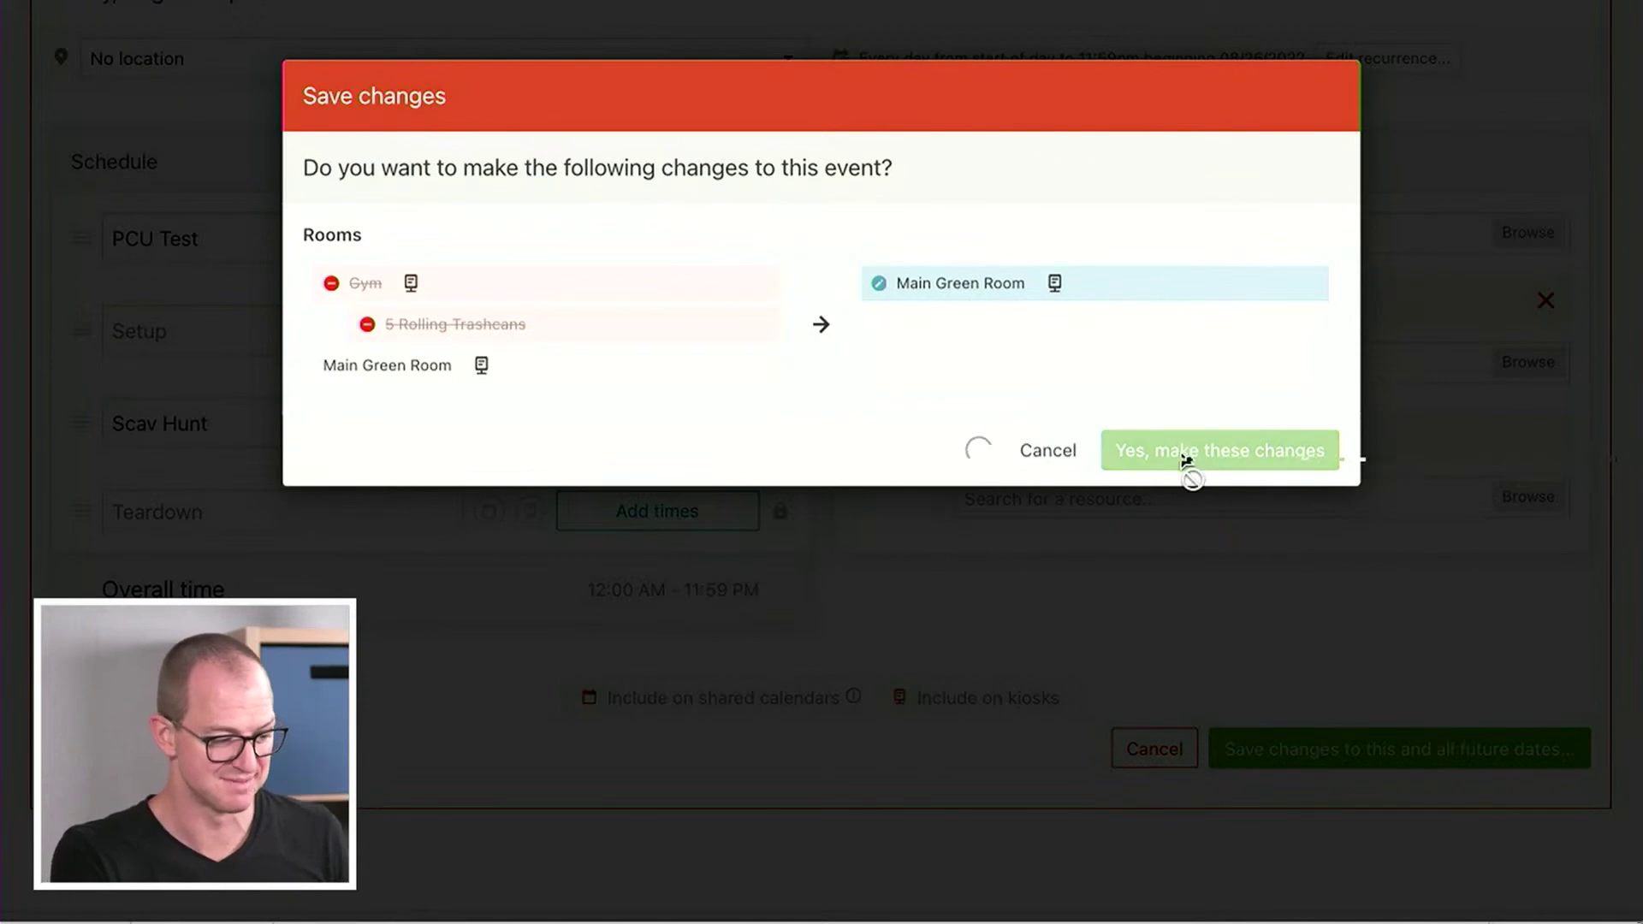